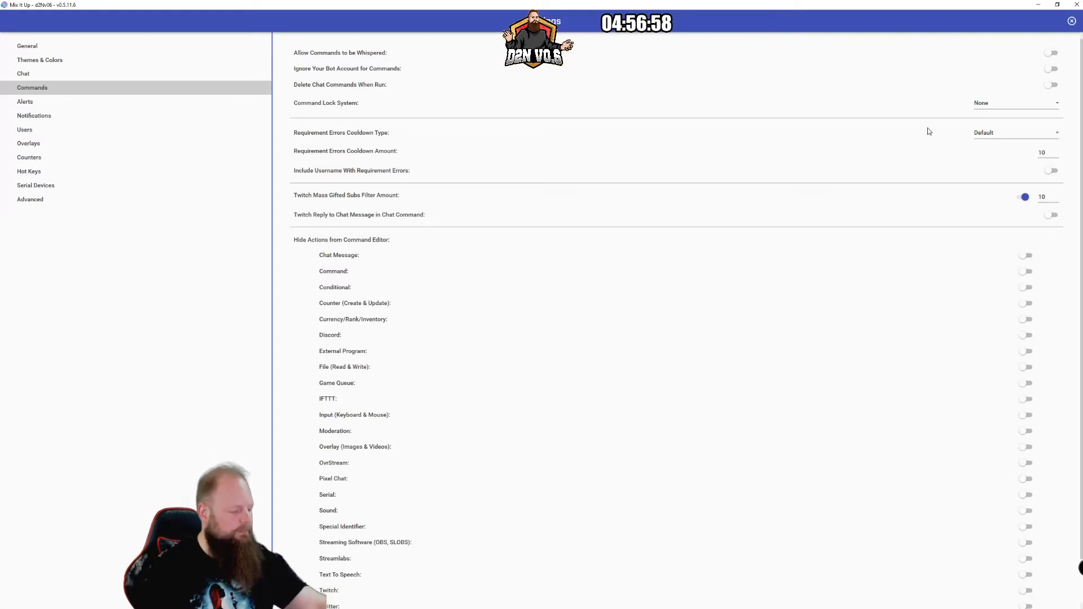
# Switch to the d2Nathon command in the Command Editor and look over the actions inside its top-level Conditional.
pyautogui.hotkey('alt', 'Tab')
pyautogui.hotkey('alt', 'Tab')
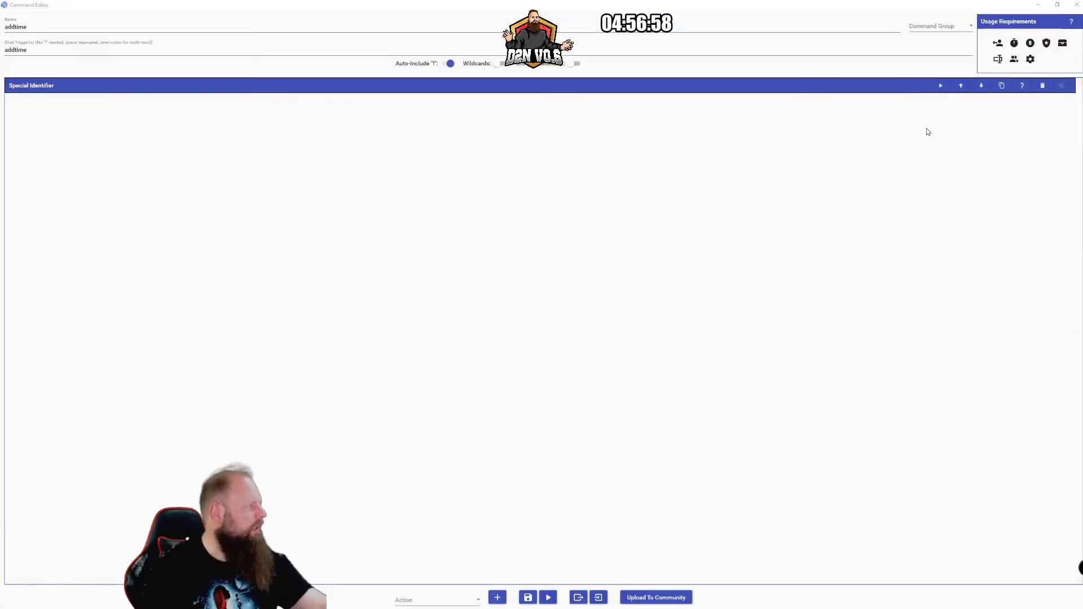
pyautogui.hotkey('alt', 'Tab')
pyautogui.hotkey('alt', 'Tab')
pyautogui.hotkey('alt', 'Tab')
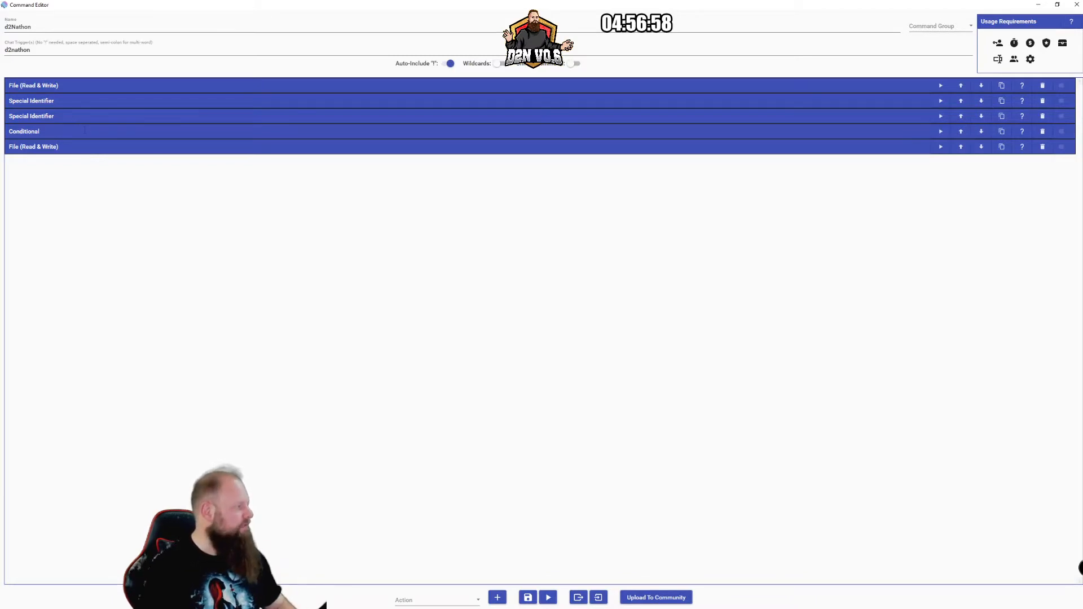
pyautogui.click(85, 131)
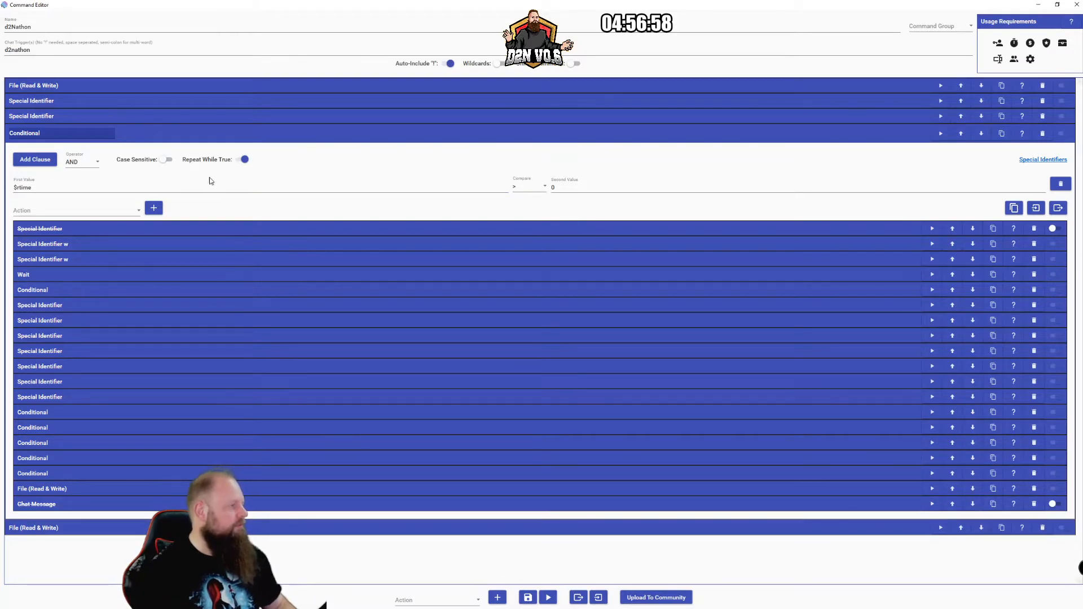
pyautogui.click(189, 136)
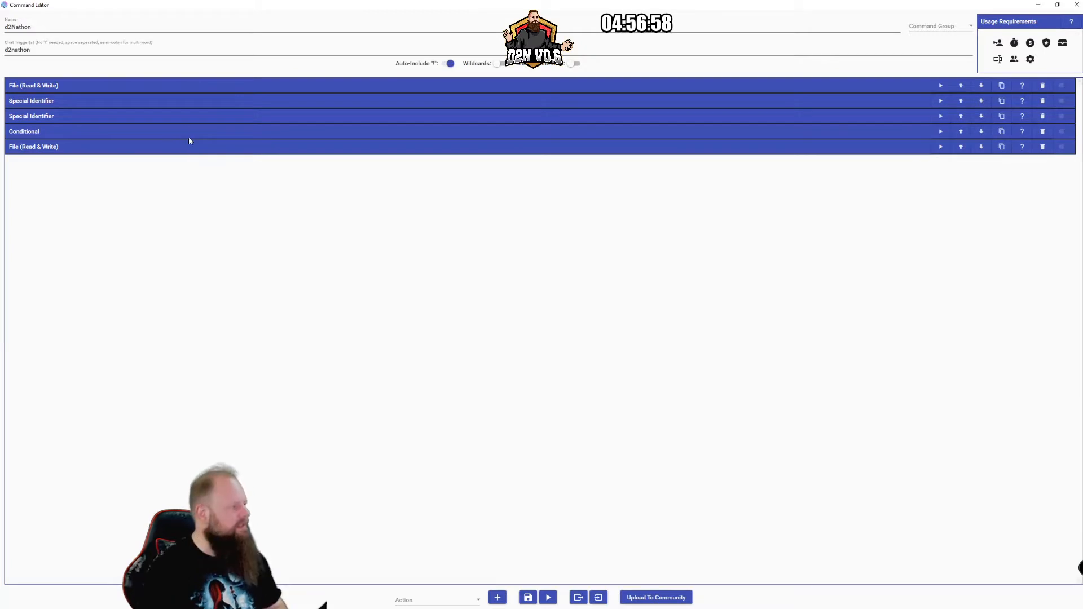
# Examine the settings of the command's first File (Read & Write) action and the two Special Identifier actions below it.
pyautogui.click(159, 85)
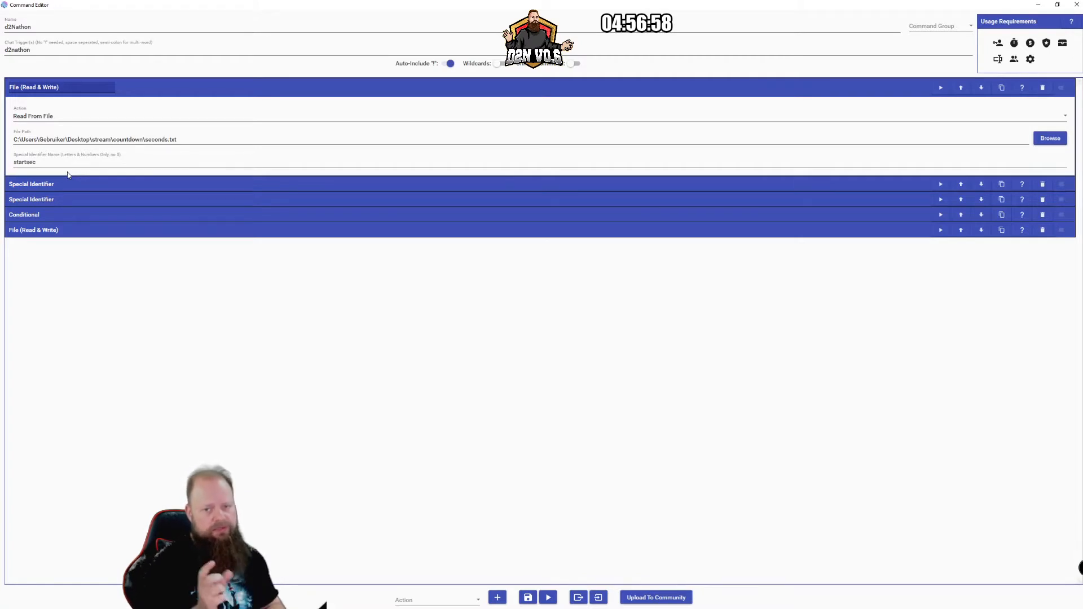
pyautogui.click(150, 183)
pyautogui.click(177, 84)
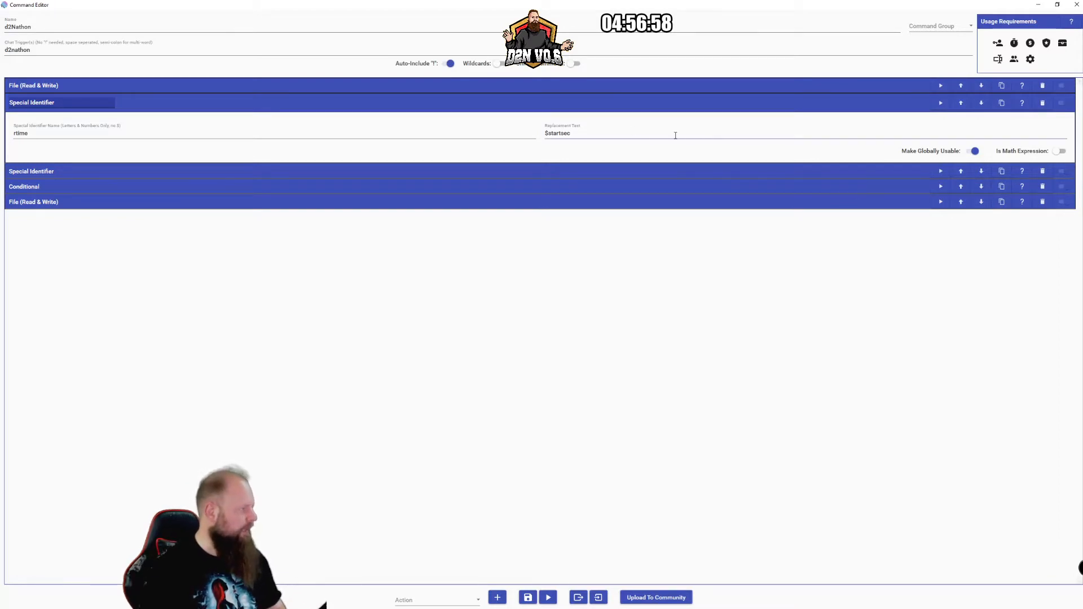
pyautogui.click(506, 170)
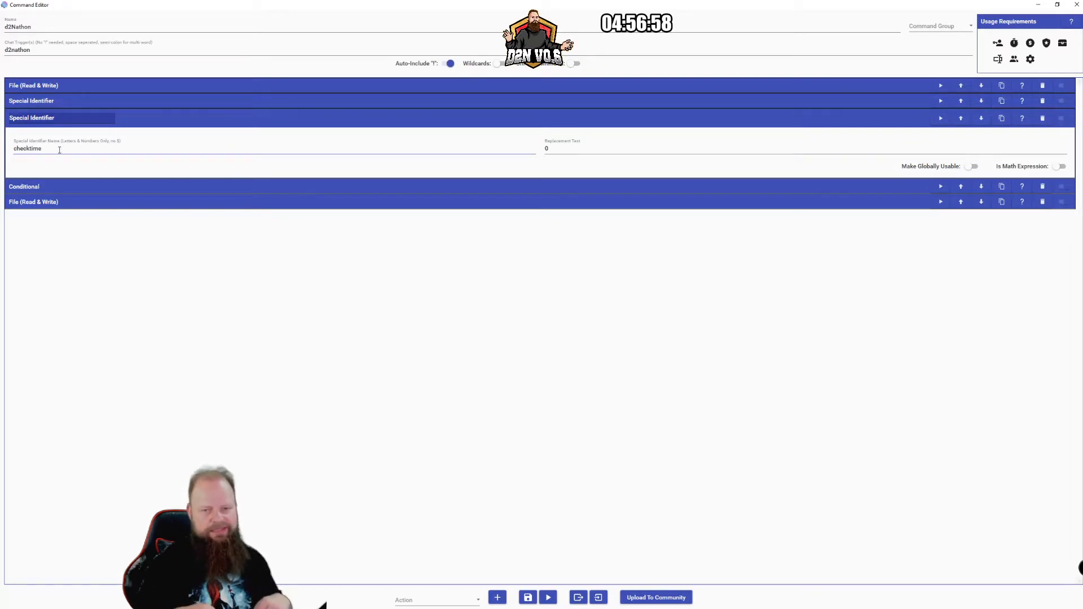
pyautogui.click(144, 122)
# Enable the disabled rtime Special Identifier action at the start of the top-level Conditional.
pyautogui.click(138, 131)
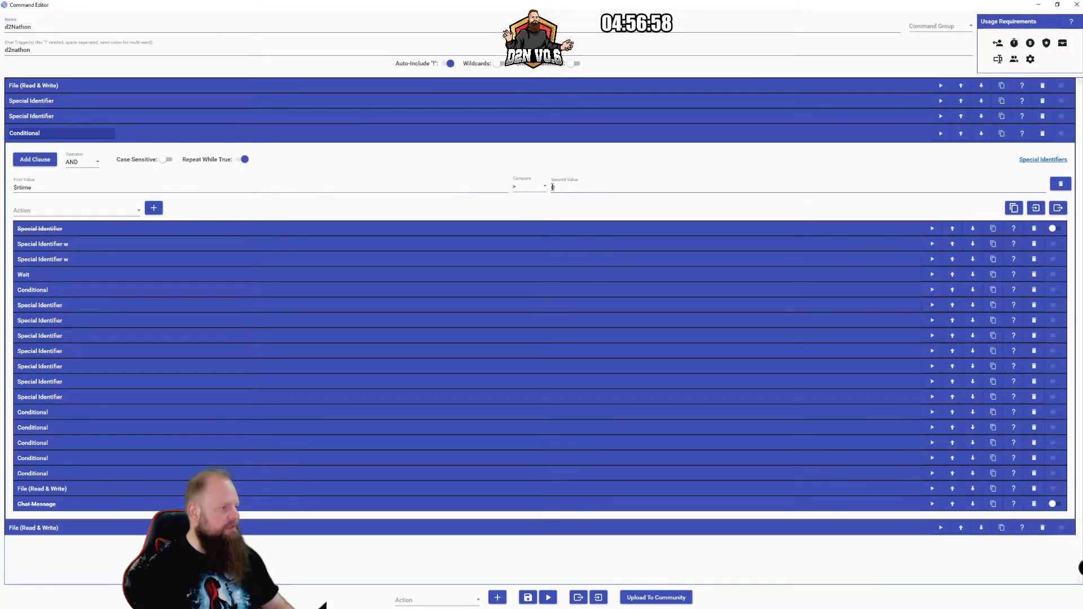
pyautogui.click(601, 227)
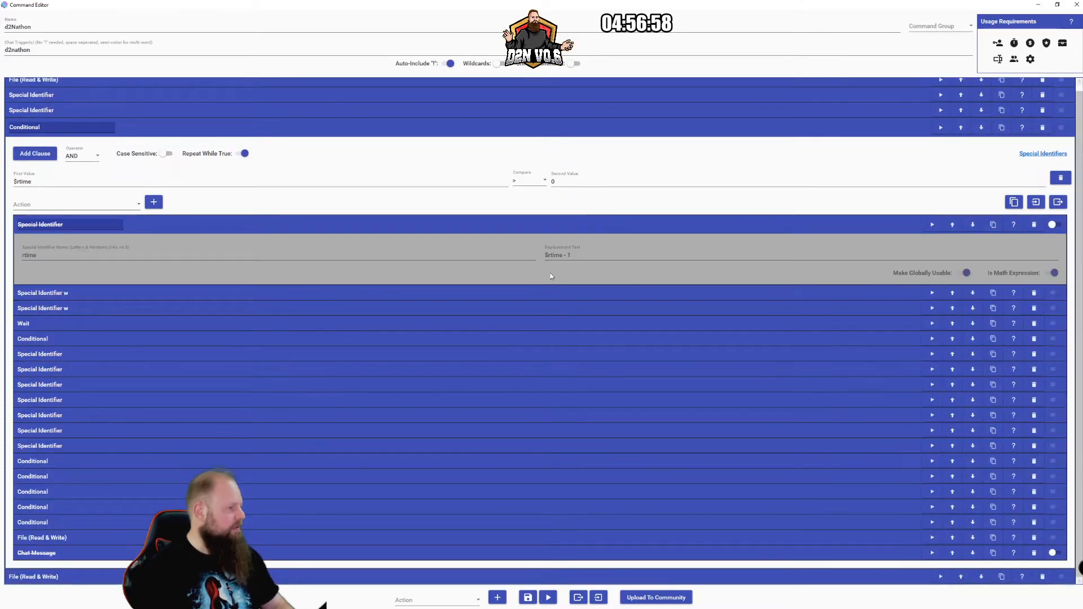
pyautogui.click(1052, 224)
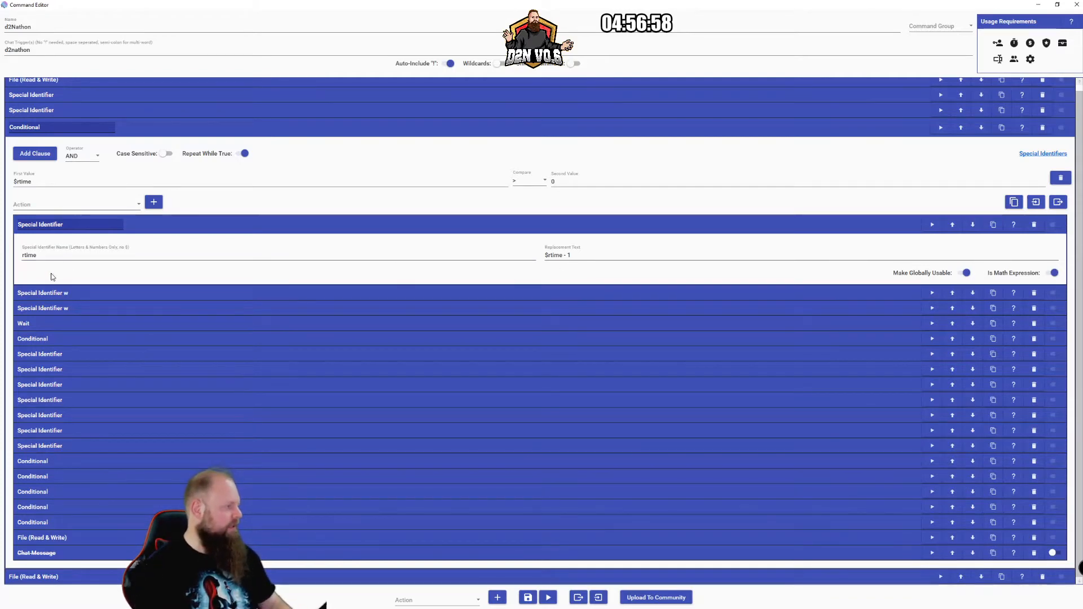
# Review the checktime and condtime Special Identifier actions and the Wait action inside the repeating Conditional.
pyautogui.click(663, 291)
pyautogui.click(672, 226)
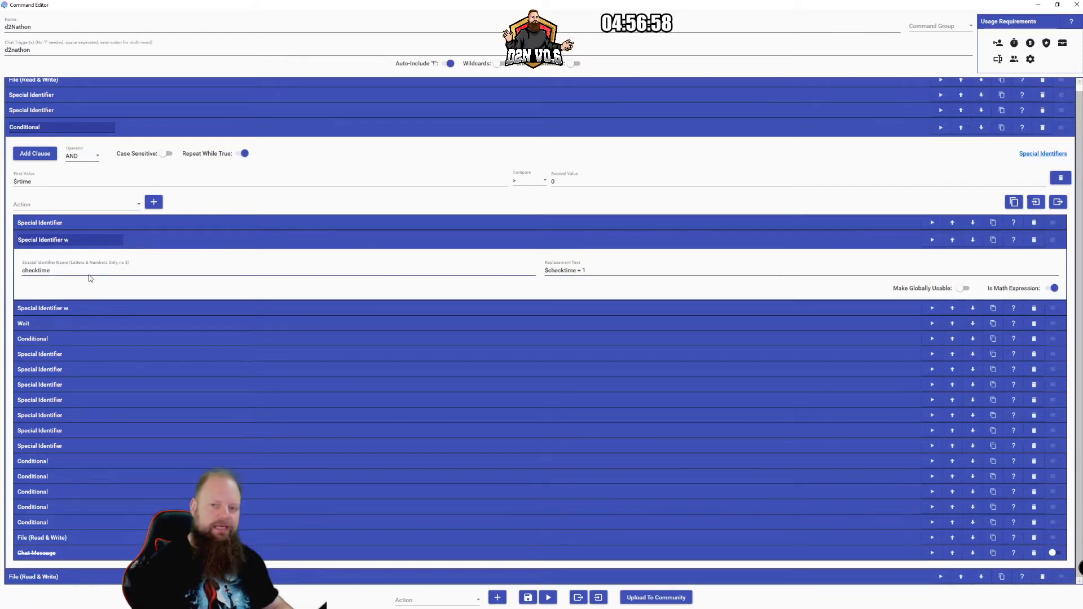
pyautogui.click(357, 314)
pyautogui.click(391, 236)
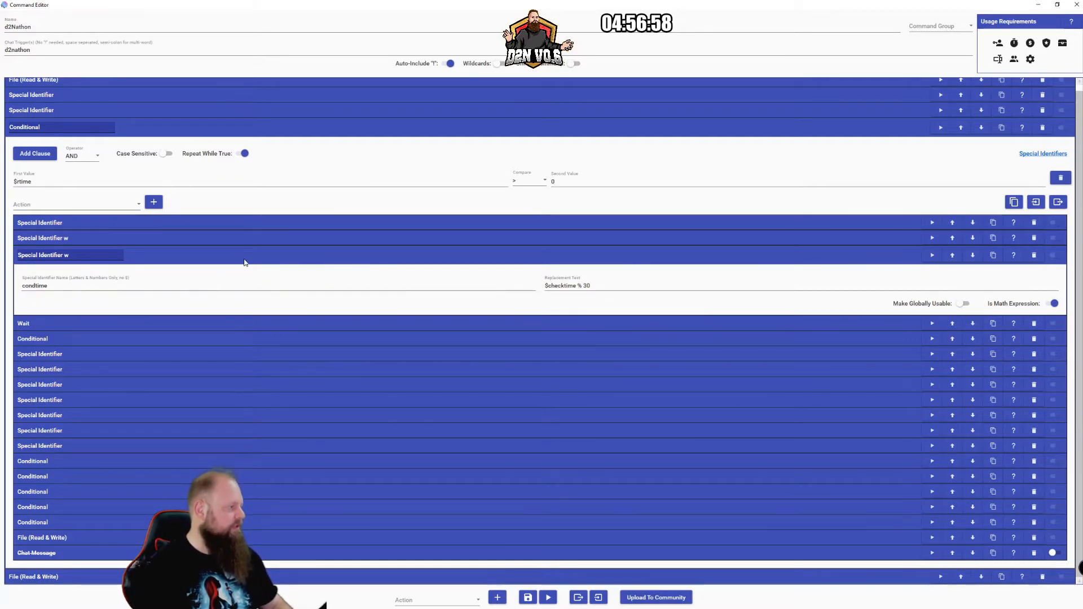
pyautogui.click(260, 325)
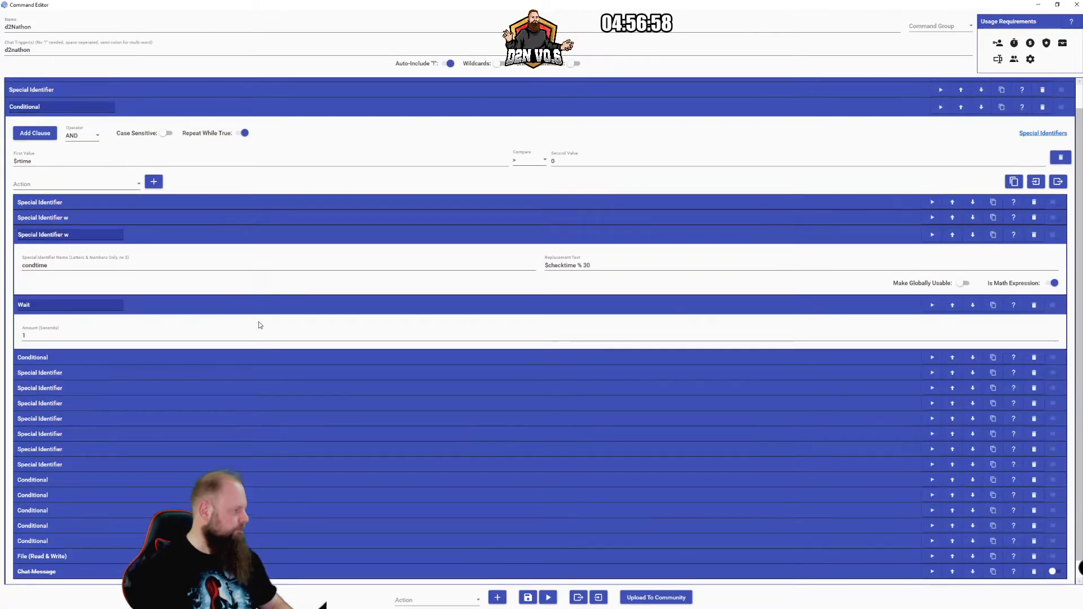
pyautogui.click(303, 241)
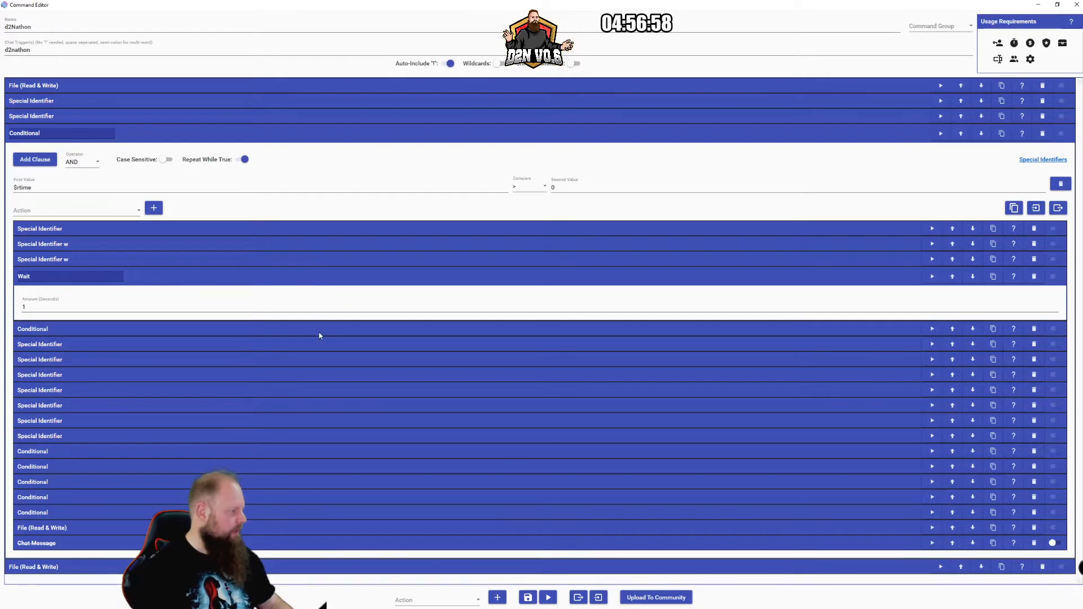
# Inspect the nested Conditional after the Wait action, comparing its clause with the condtime formula and checking its File (Read & Write) action.
pyautogui.click(321, 333)
pyautogui.scroll(-1, 320, 265)
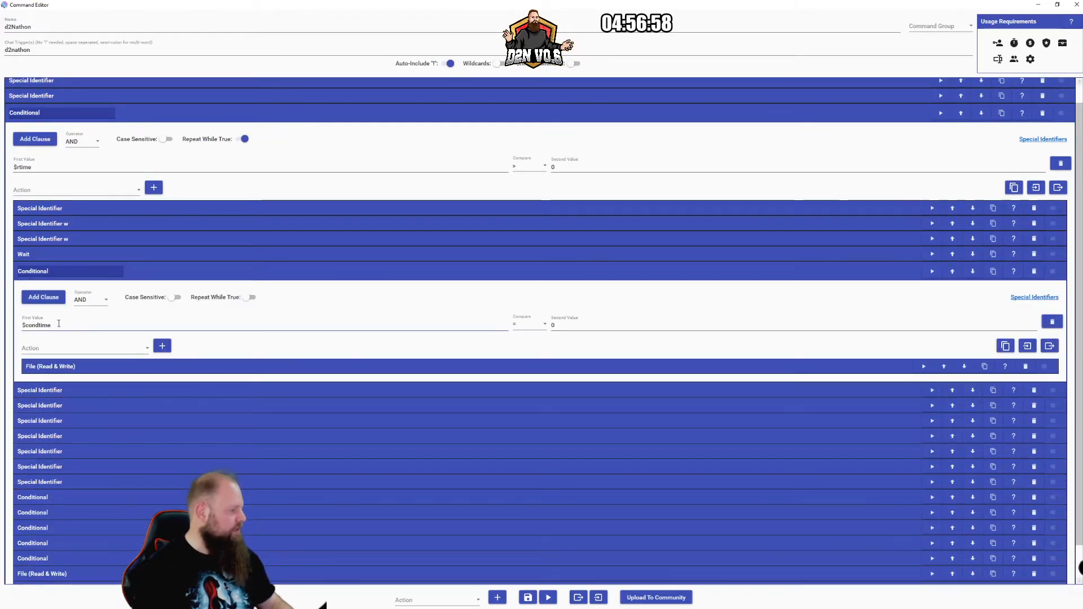
pyautogui.click(96, 237)
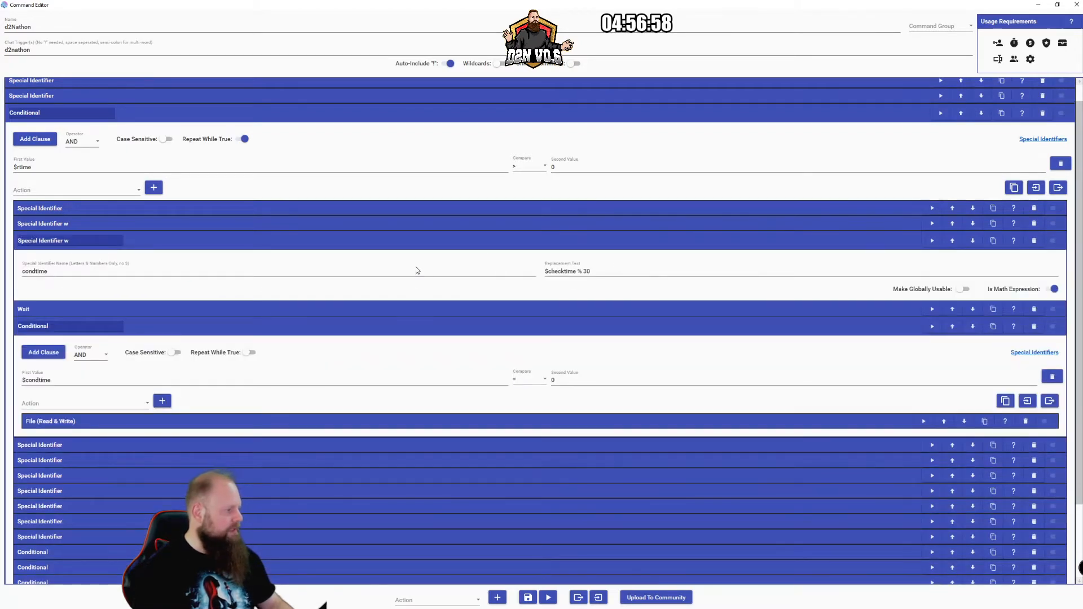
pyautogui.click(548, 247)
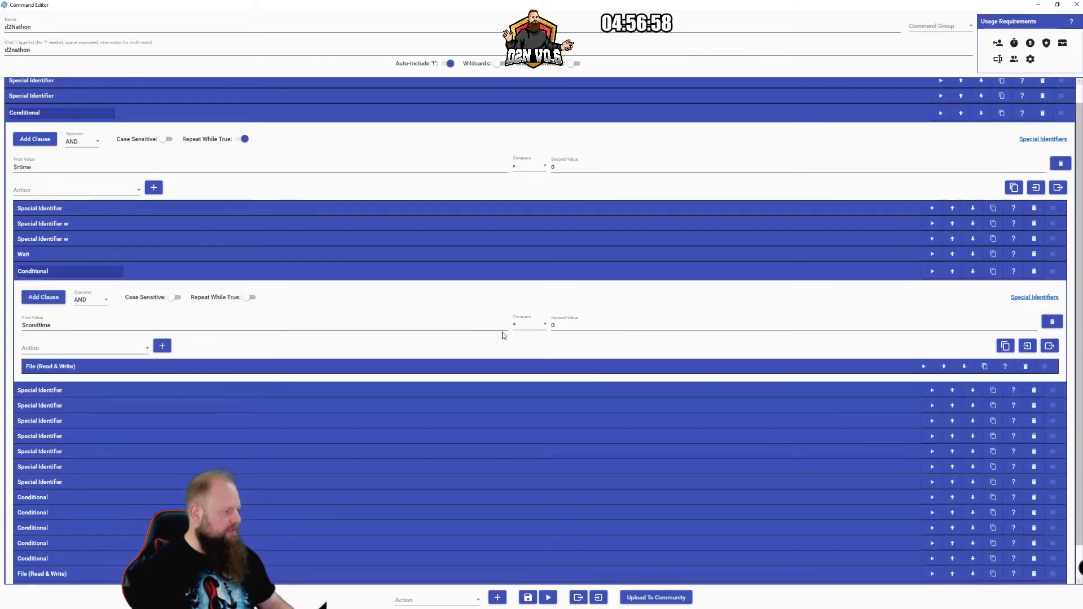
pyautogui.click(462, 369)
pyautogui.scroll(-2, 457, 364)
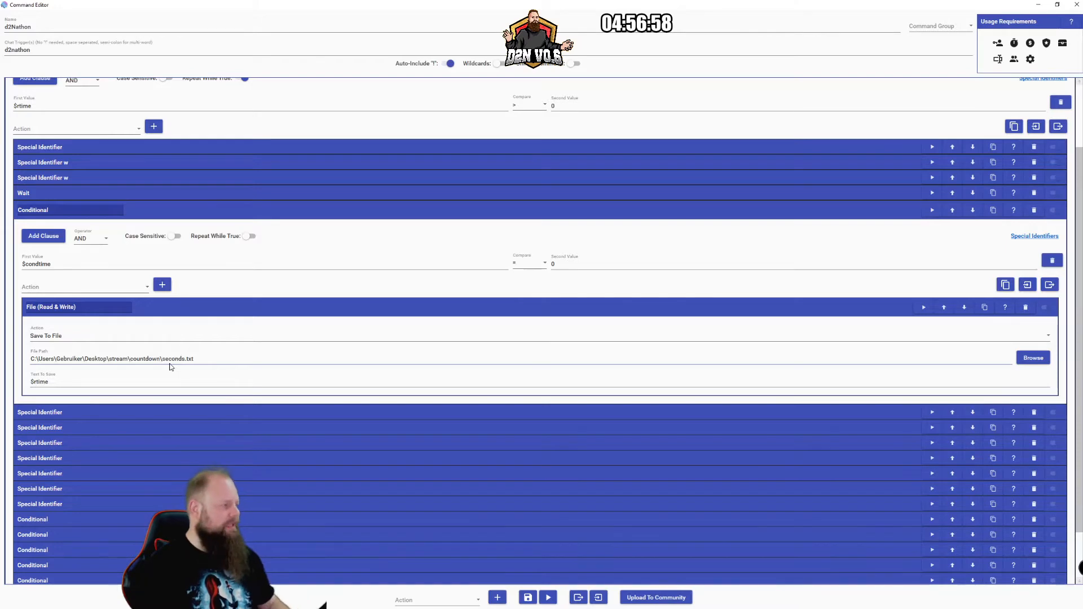
pyautogui.click(351, 308)
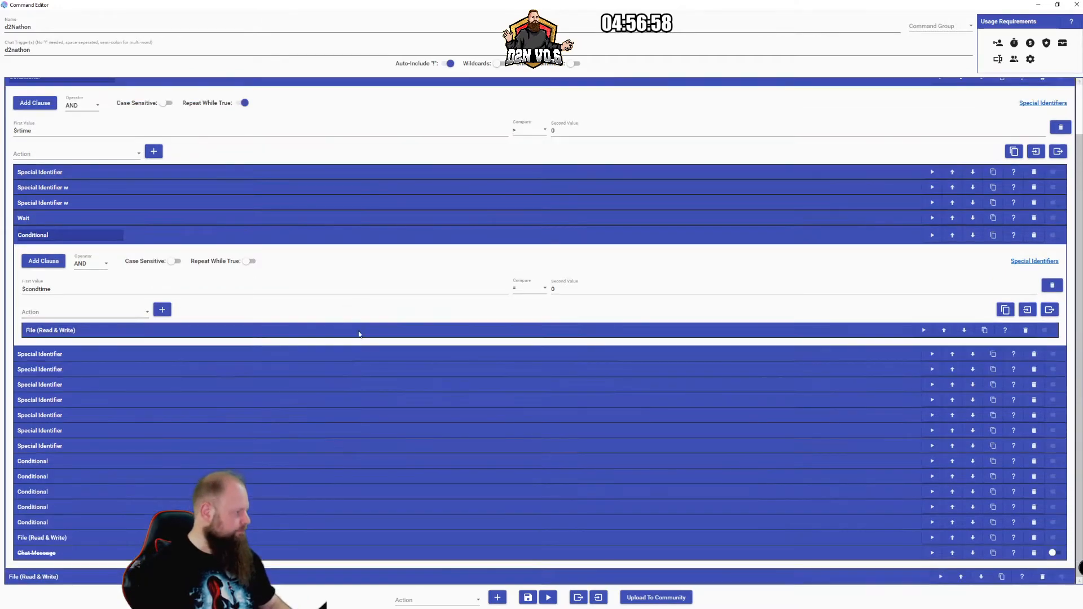
# Examine the display and sec Special Identifier actions, comparing the sec formula with the condtime one.
pyautogui.click(371, 356)
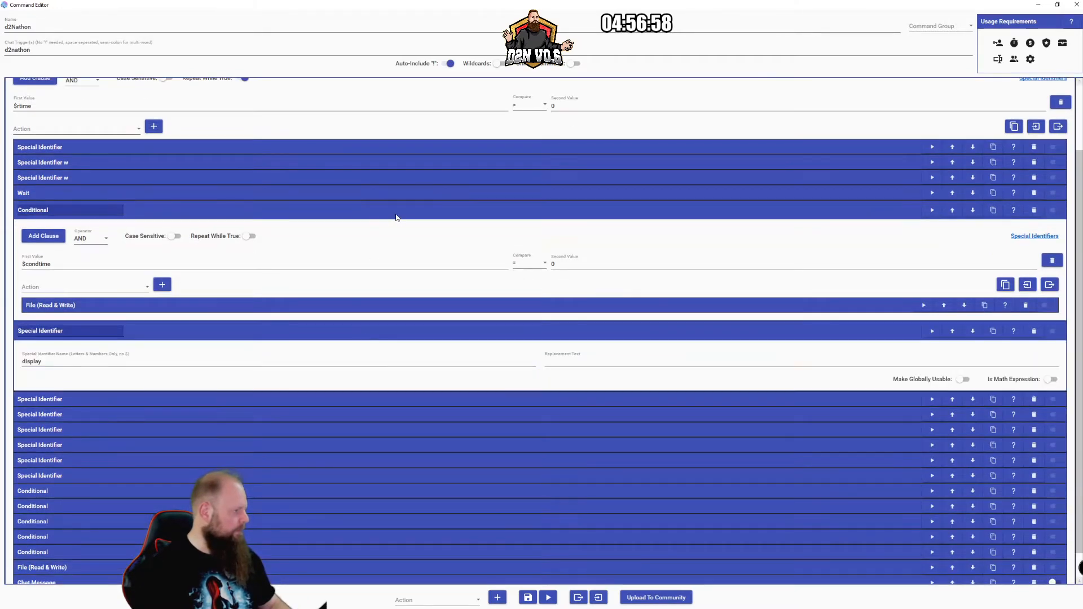
pyautogui.click(398, 218)
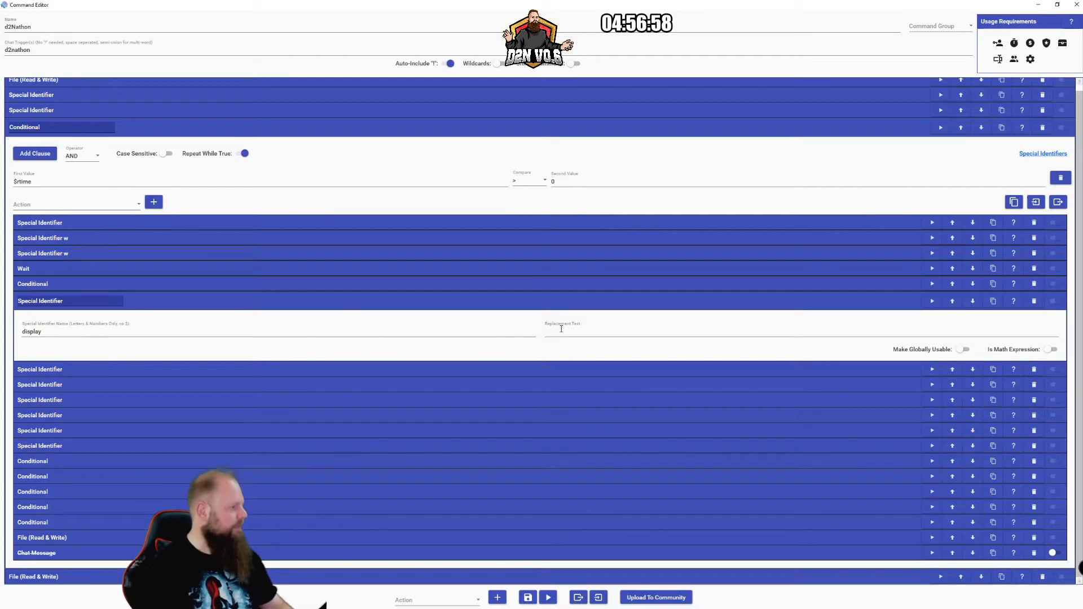
pyautogui.click(582, 336)
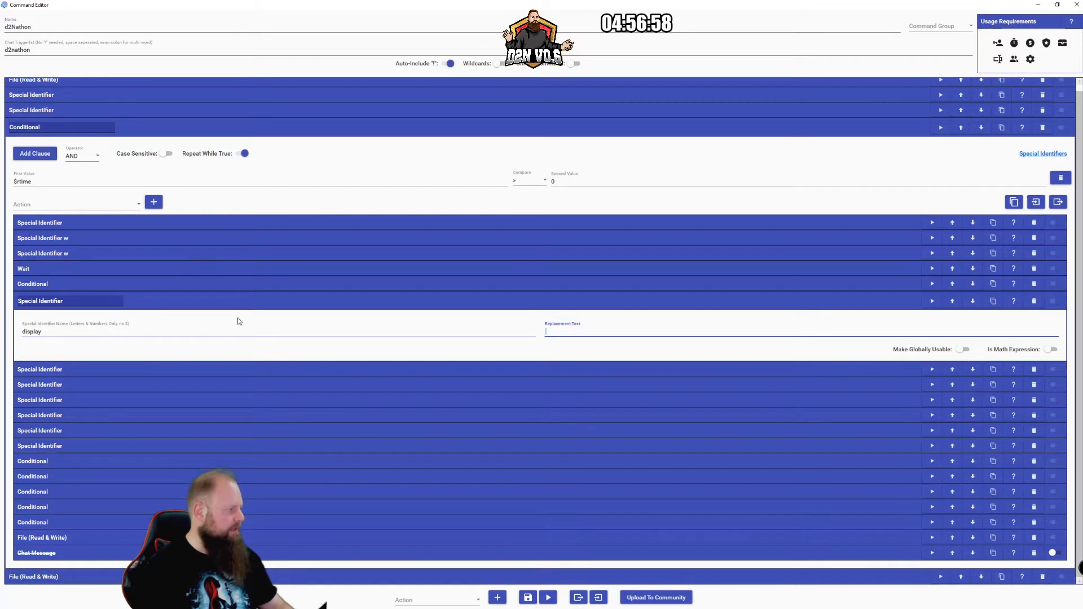
pyautogui.click(256, 370)
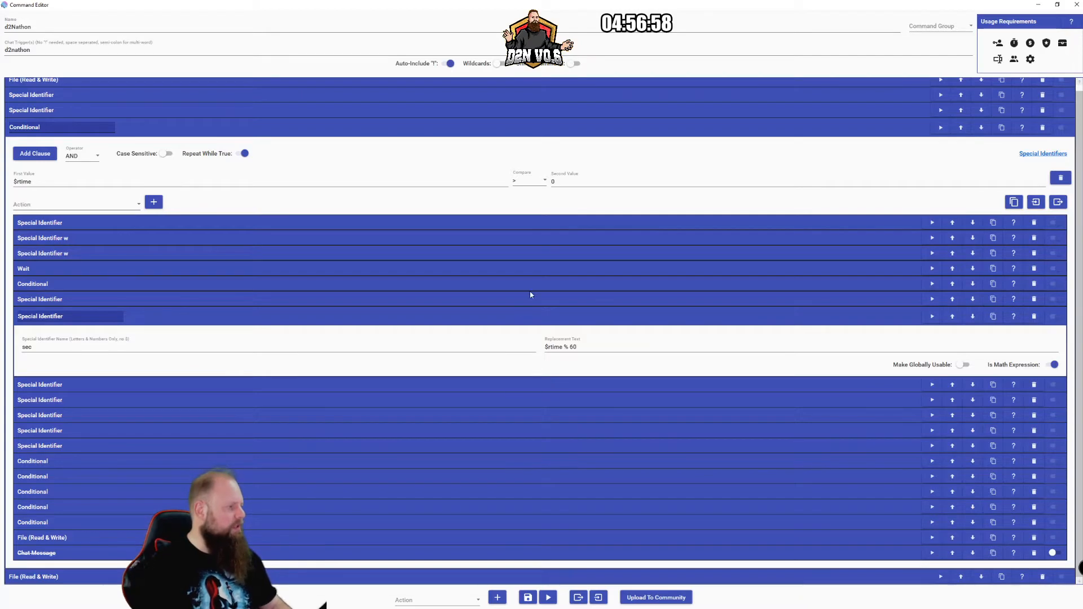
pyautogui.click(521, 252)
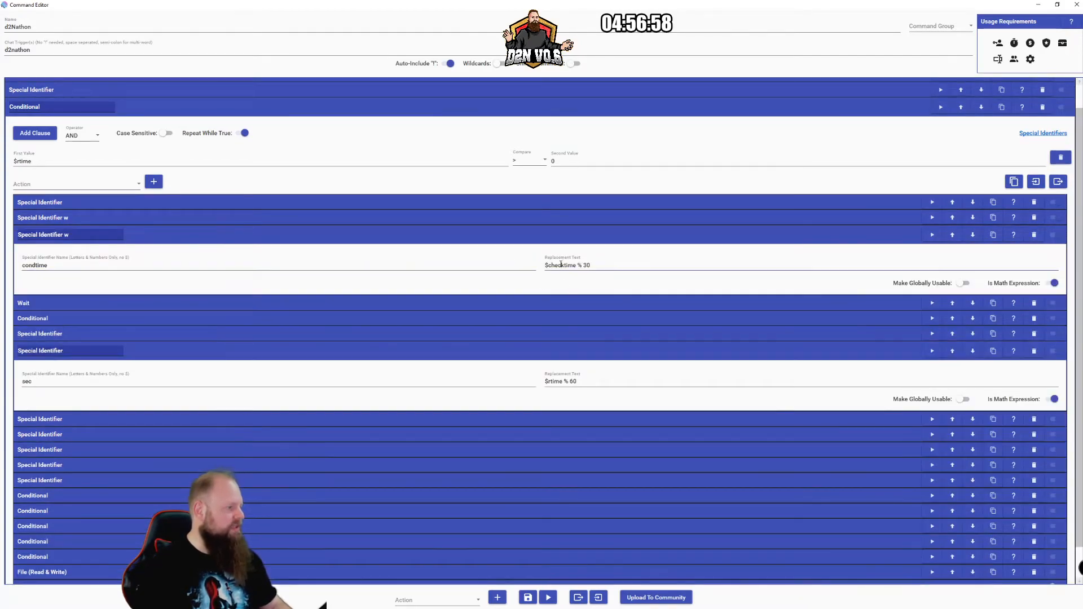
pyautogui.click(589, 237)
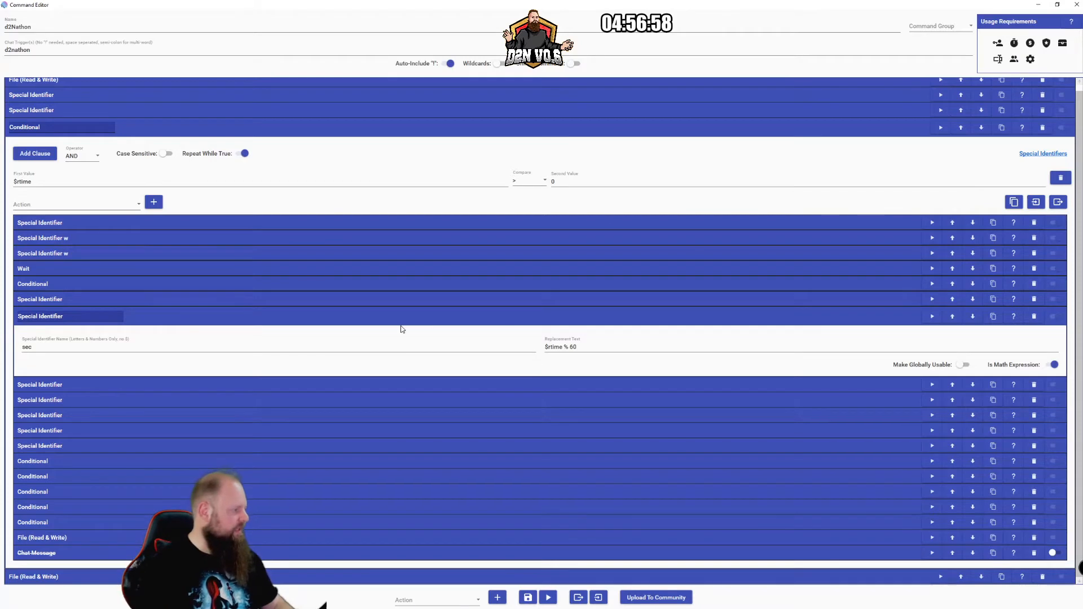
# Examine how the tempmin Special Identifier's replacement formula builds on the sec identifier.
pyautogui.click(390, 387)
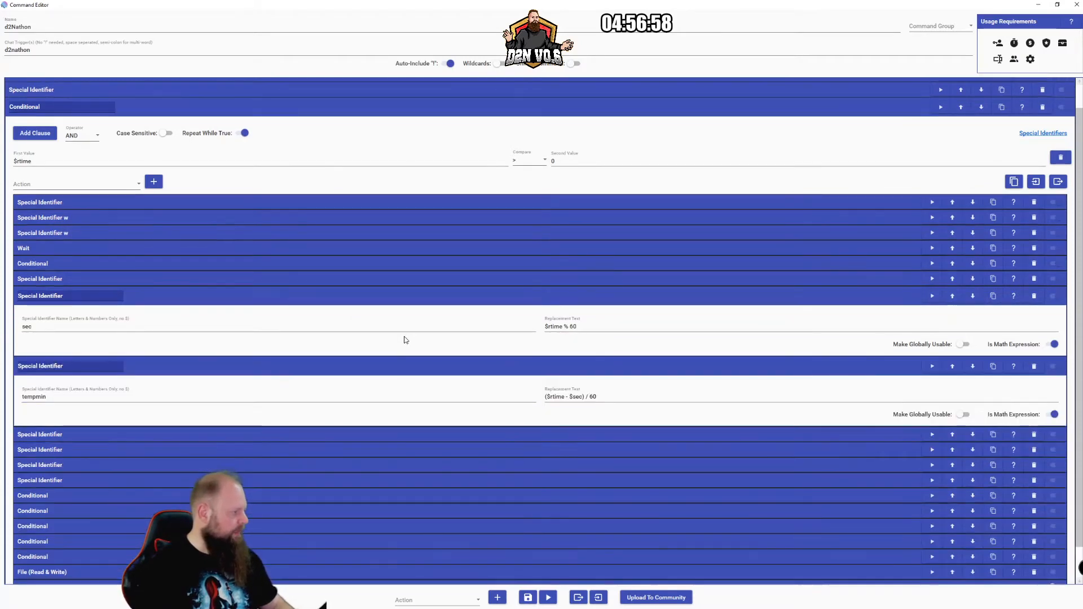
pyautogui.scroll(-1, 399, 341)
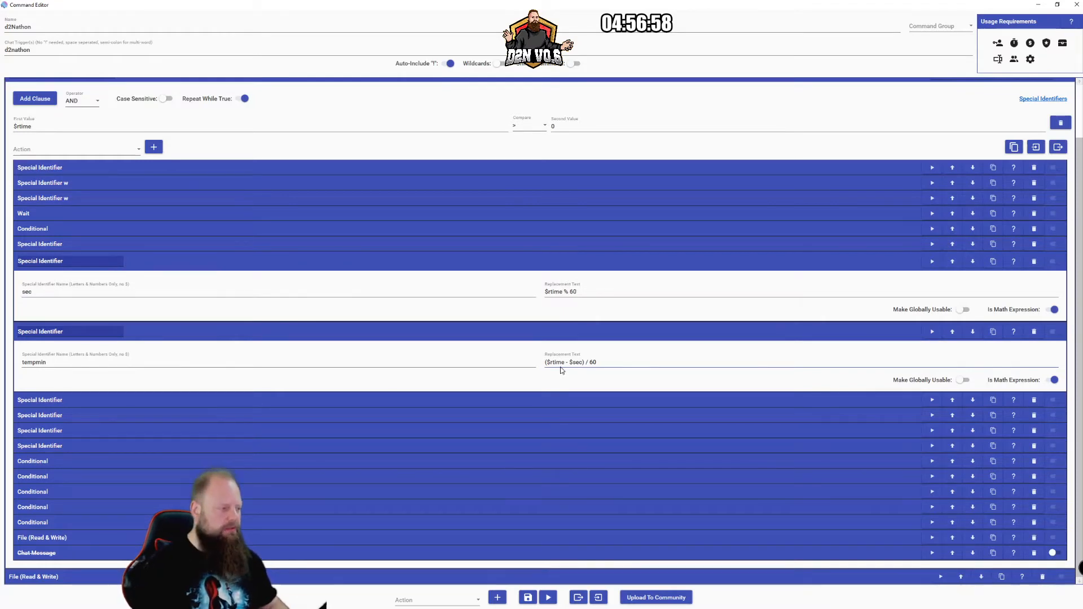
pyautogui.click(588, 363)
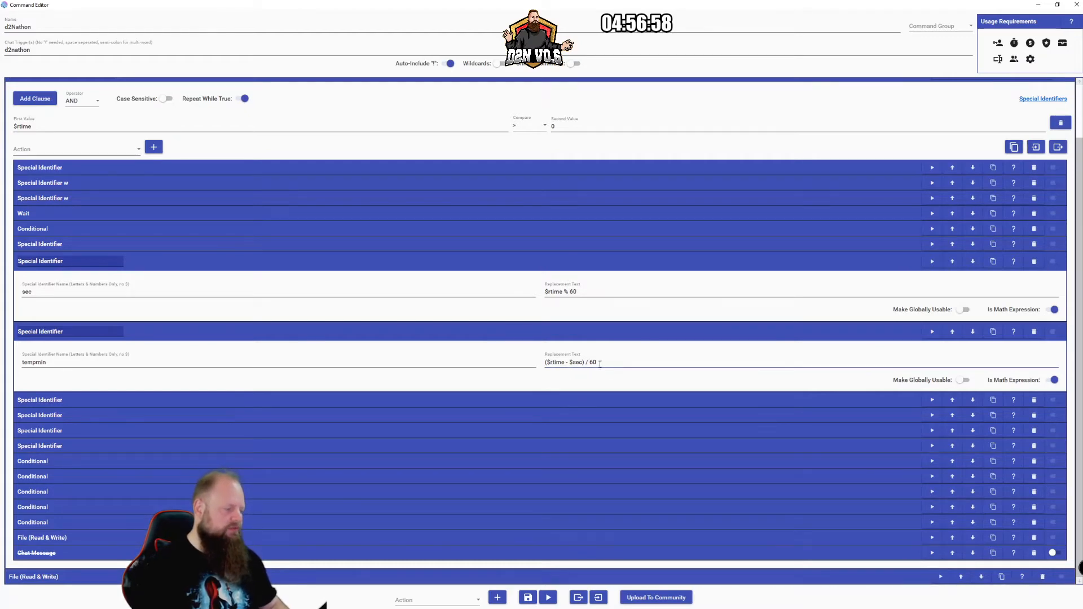
pyautogui.click(312, 360)
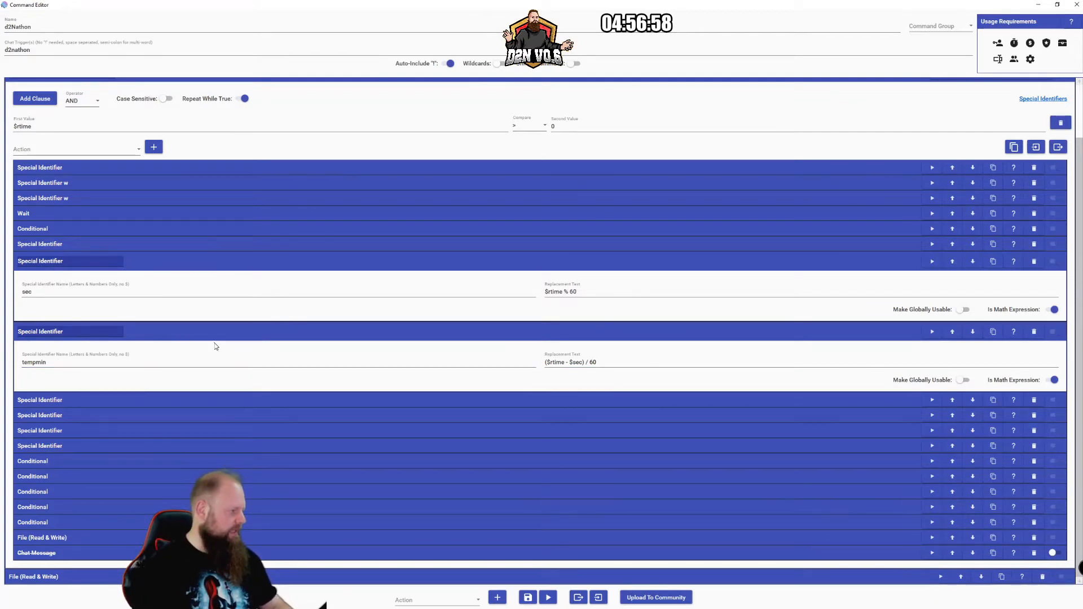
pyautogui.click(494, 260)
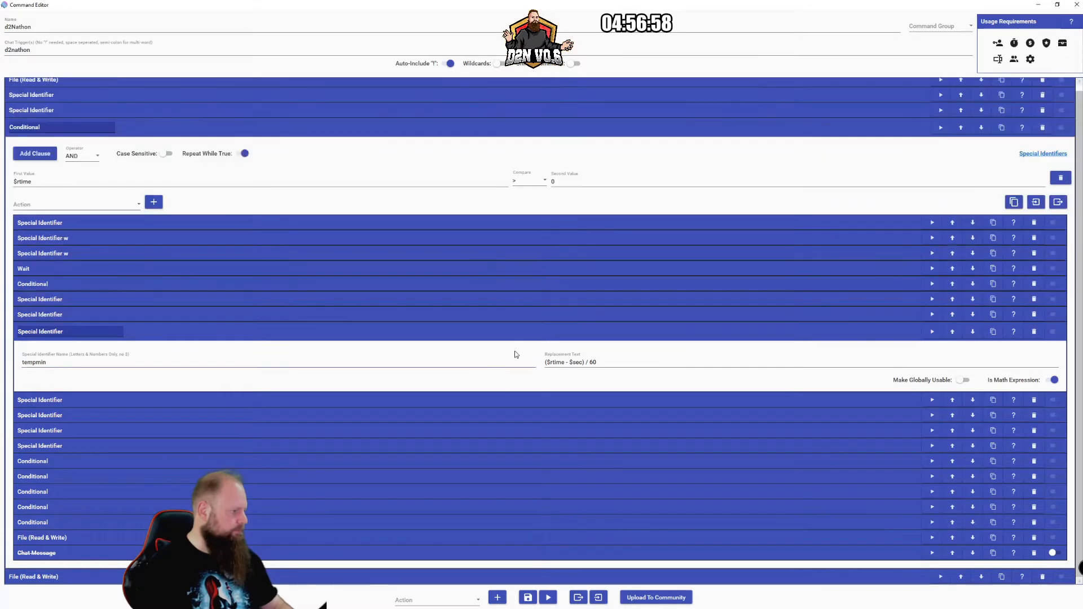
# Examine the replacement formulas of the min and temphours Special Identifier actions.
pyautogui.click(428, 404)
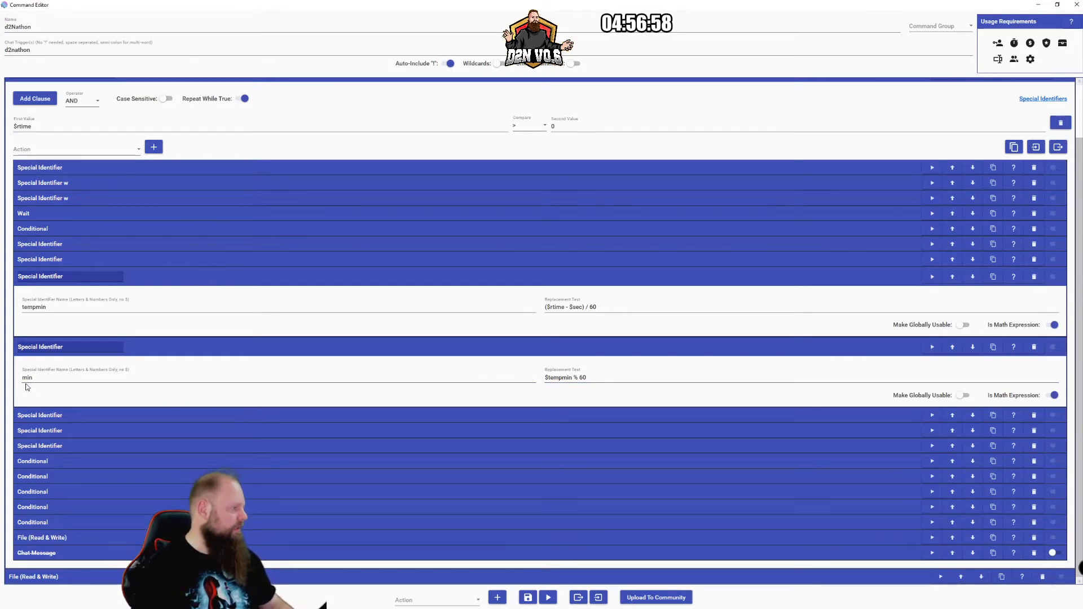
pyautogui.click(221, 275)
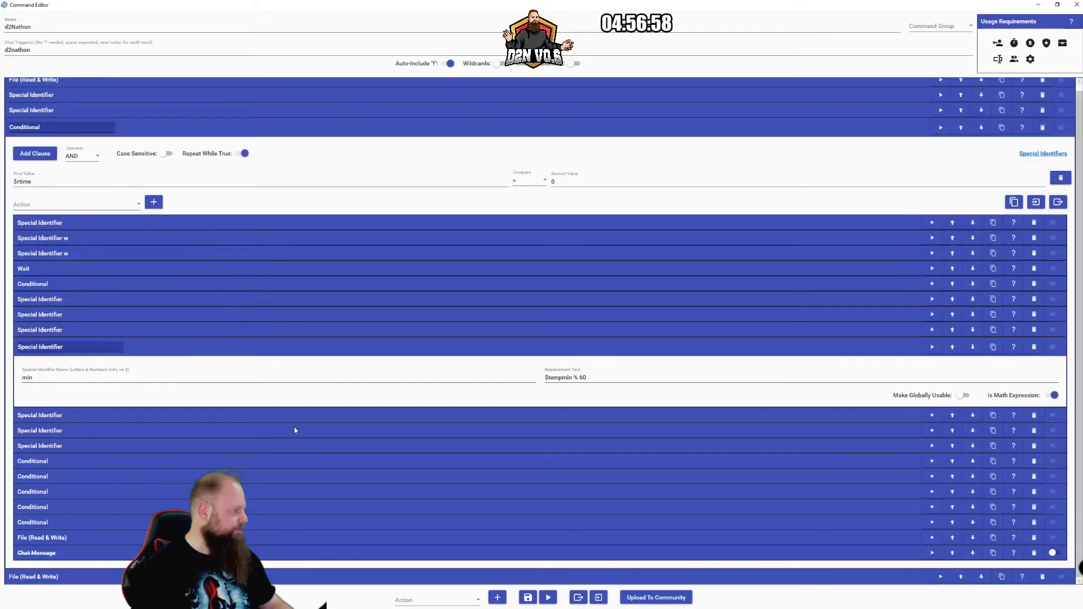
pyautogui.click(326, 418)
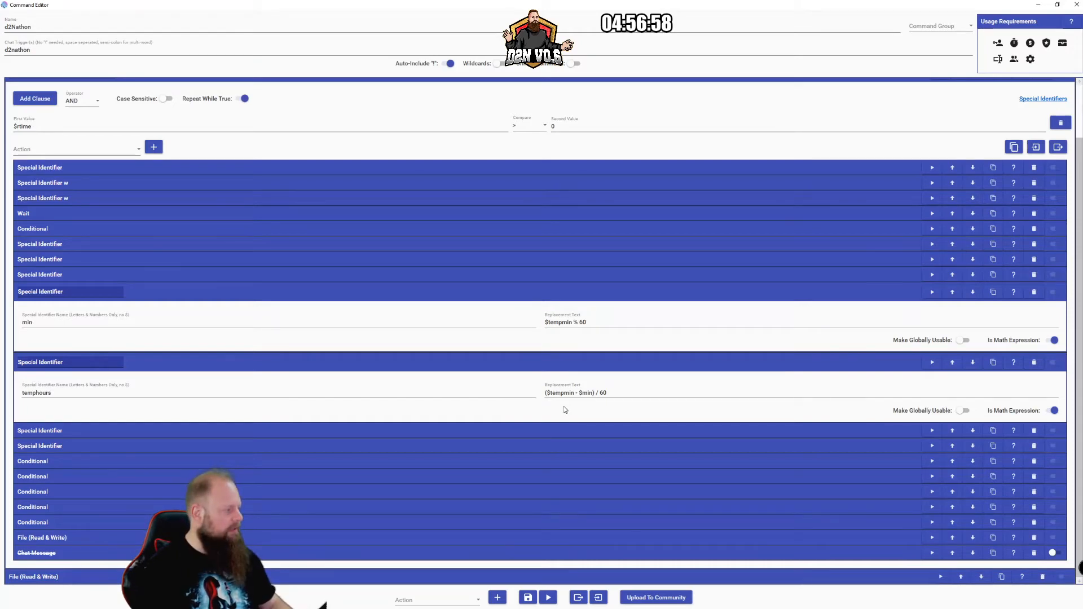
pyautogui.click(584, 394)
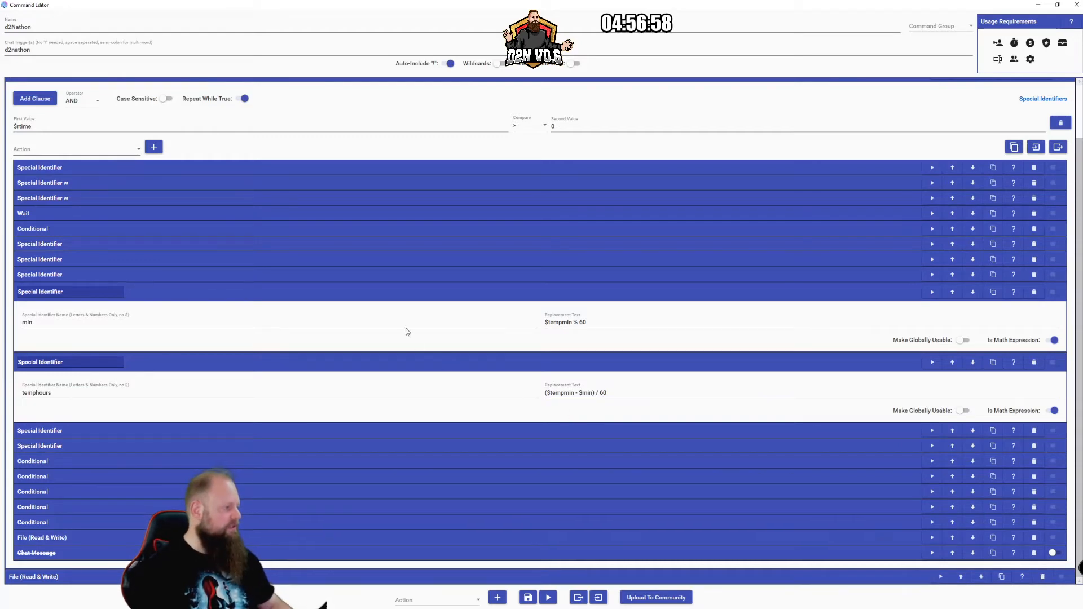
pyautogui.click(468, 294)
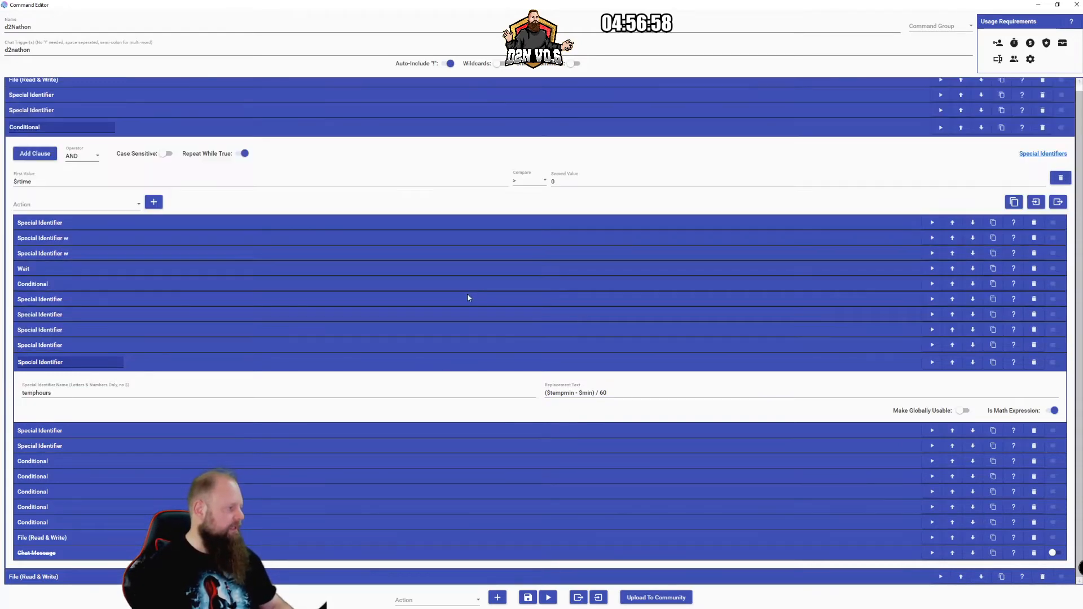
# Examine the hours Special Identifier's replacement formula against the temphours one, and collapse the temphours action.
pyautogui.click(548, 430)
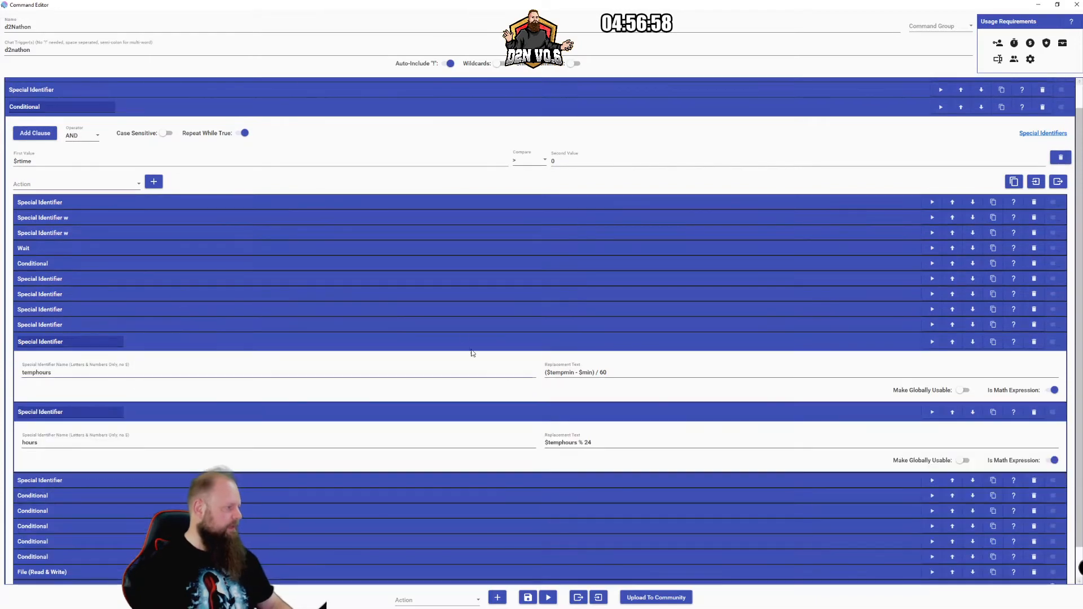
pyautogui.scroll(-1, 472, 352)
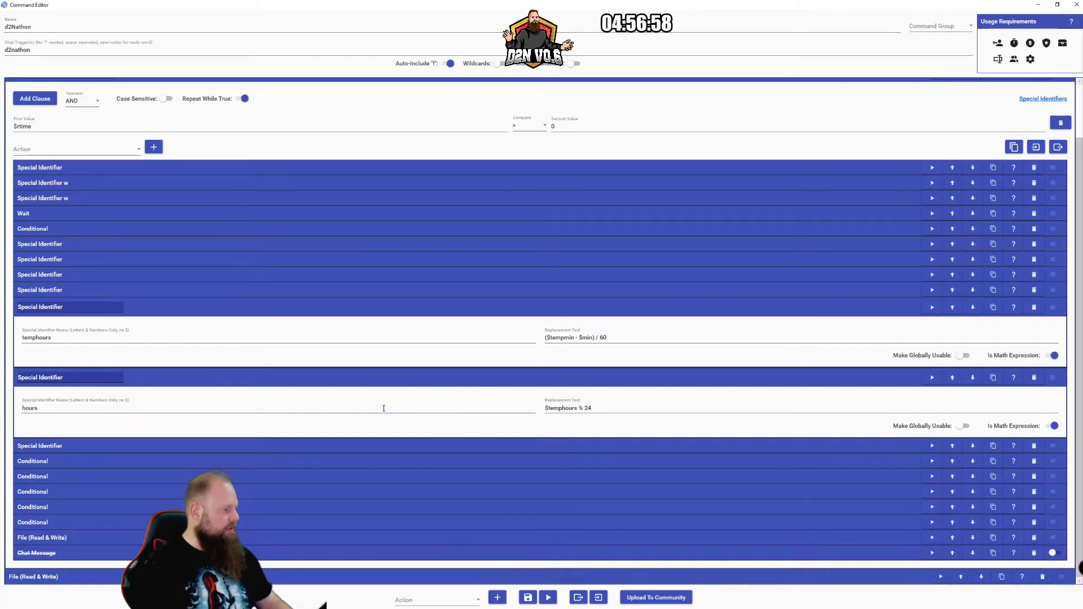
pyautogui.moveTo(579, 408); pyautogui.dragTo(594, 407)
pyautogui.click(595, 408)
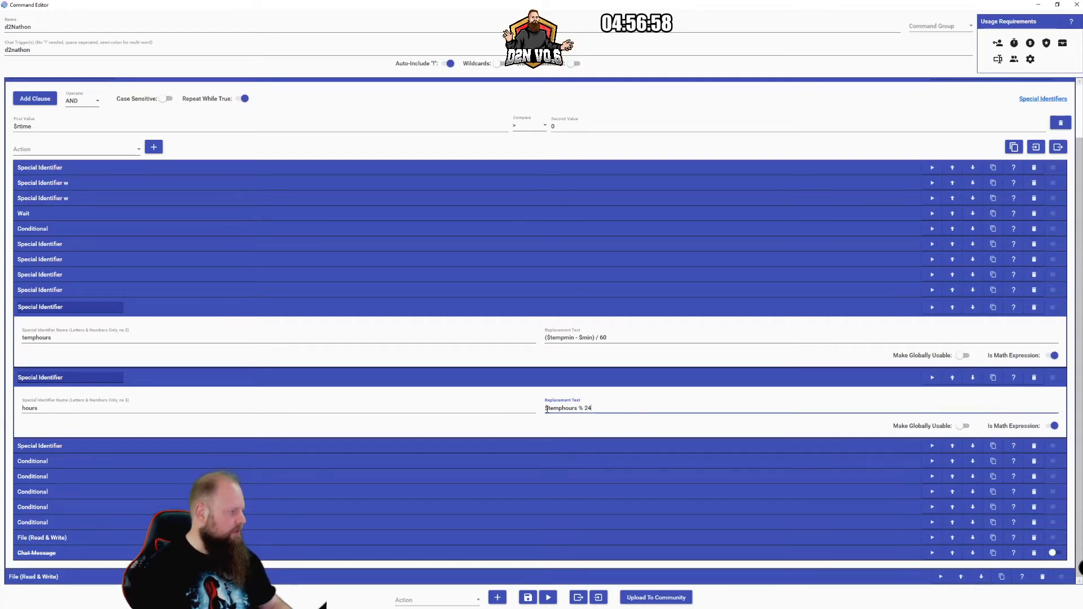
pyautogui.click(585, 310)
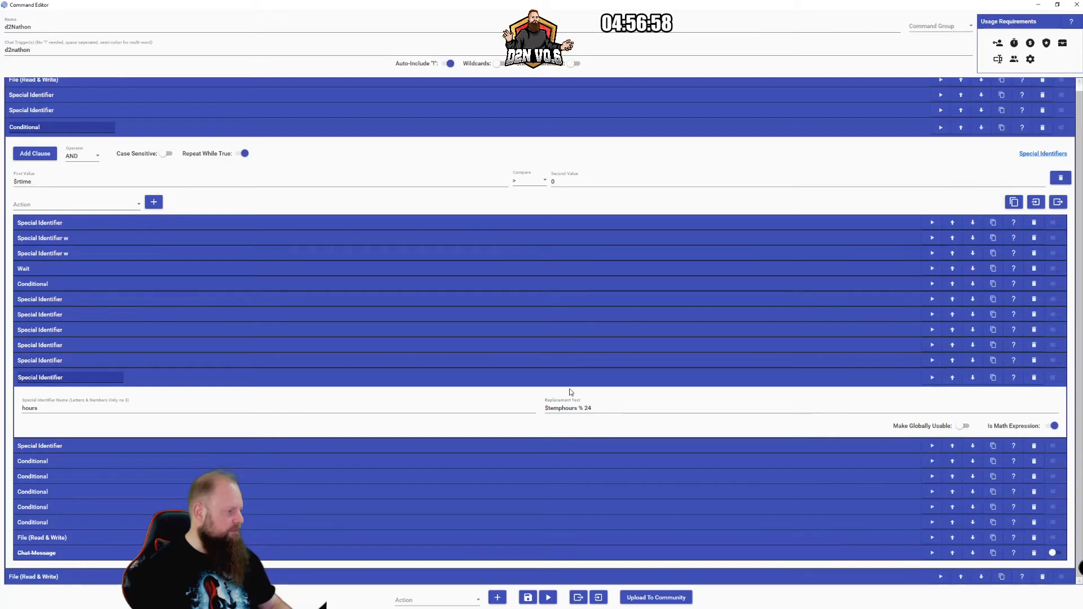
# Examine how the days Special Identifier's replacement formula builds on temphours and hours, and collapse the hours action.
pyautogui.click(572, 447)
pyautogui.scroll(-1, 527, 396)
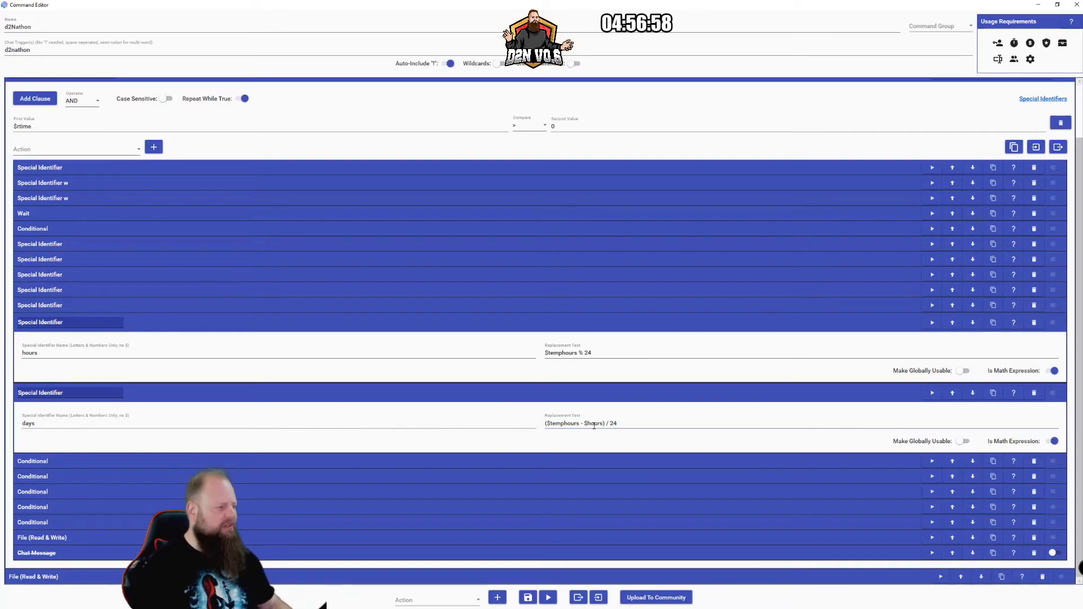
pyautogui.click(584, 346)
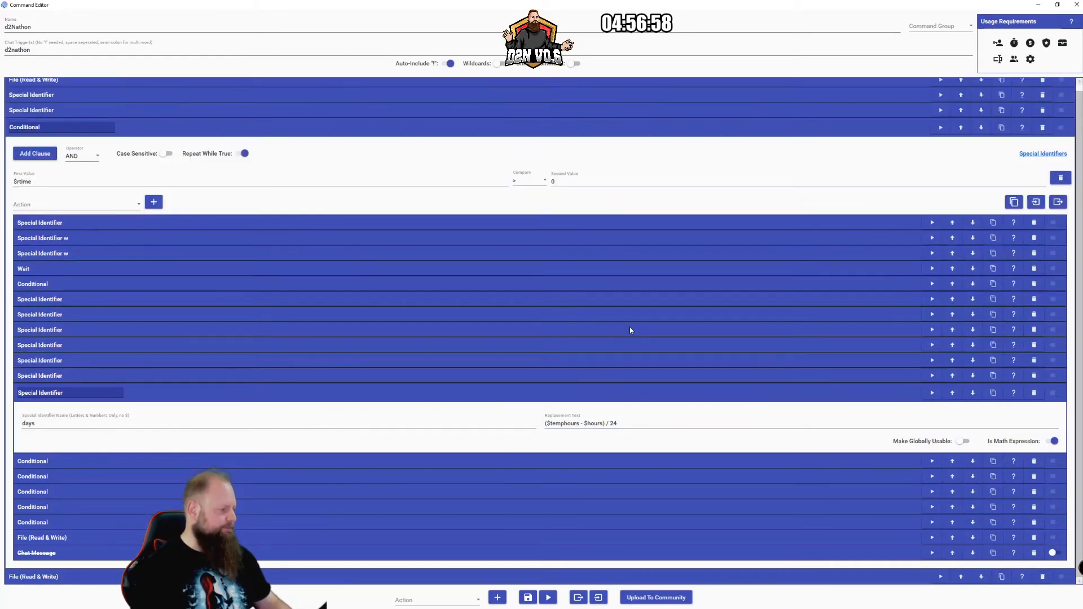
pyautogui.click(630, 325)
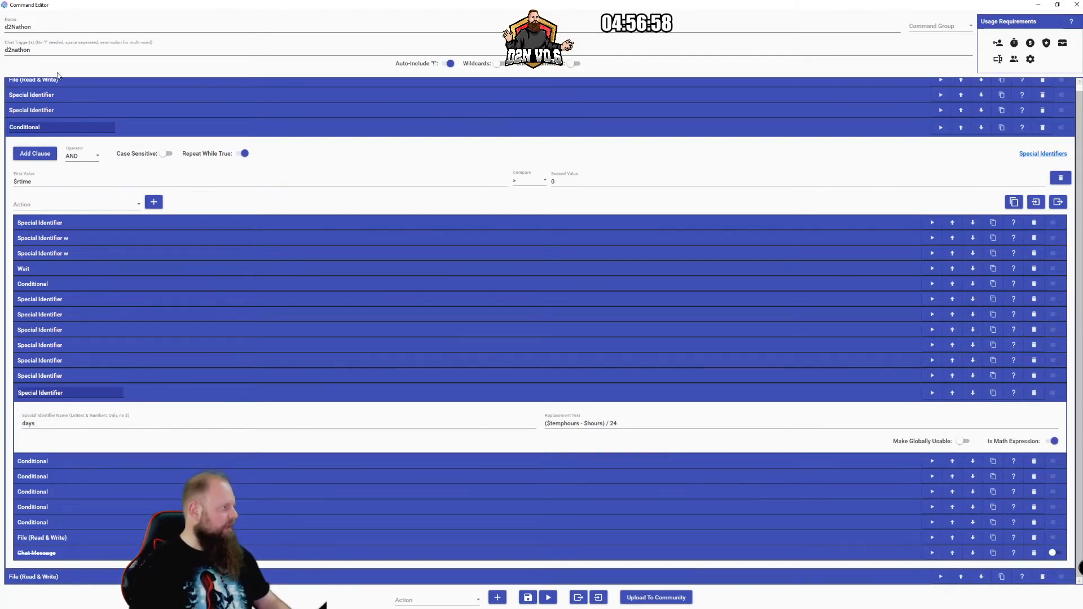
# Restore the maximized d2Nathon editor window and resize it to fill most of the screen, leaving the addtime editor partly exposed beside it.
pyautogui.moveTo(265, 10); pyautogui.dragTo(491, 19)
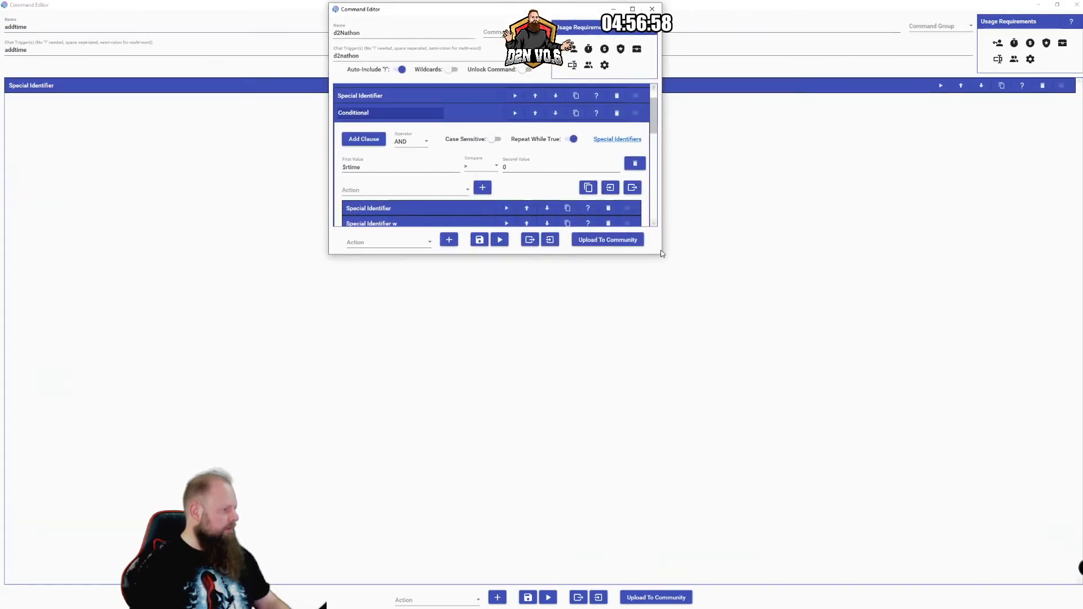
pyautogui.moveTo(662, 255); pyautogui.dragTo(1078, 605)
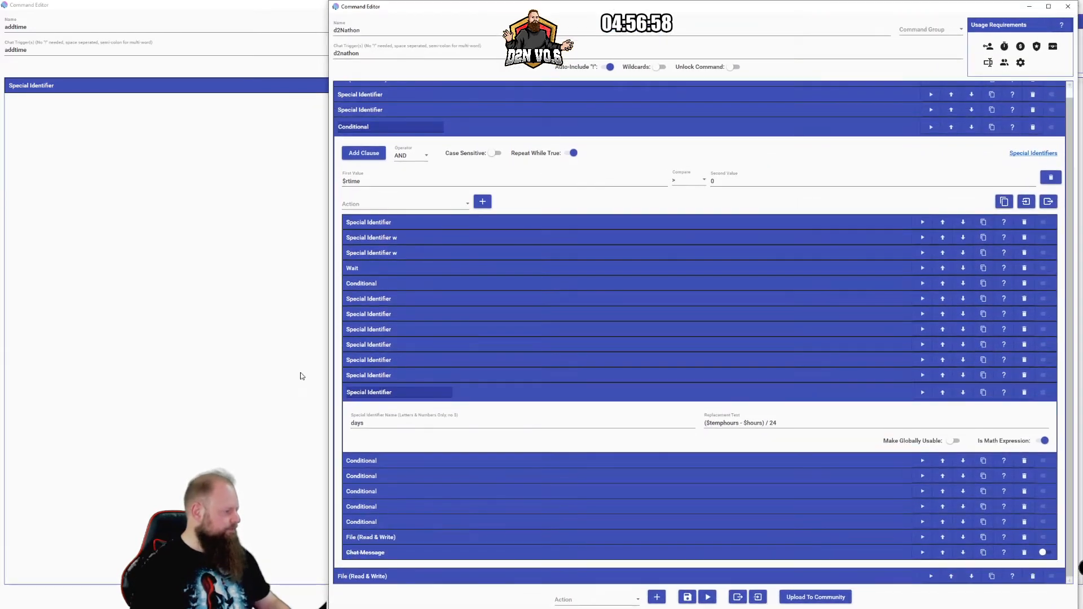
pyautogui.moveTo(331, 380); pyautogui.dragTo(189, 376)
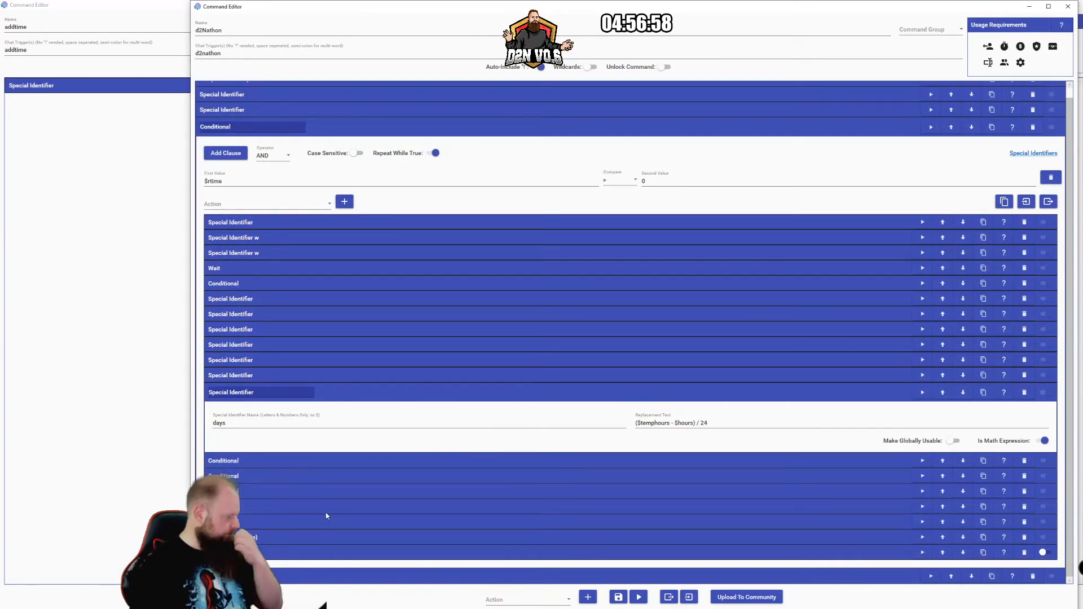
# Examine the Conditional that checks $days, and compare it with the earlier display Special Identifier's replacement text.
pyautogui.click(302, 460)
pyautogui.scroll(-3, 412, 432)
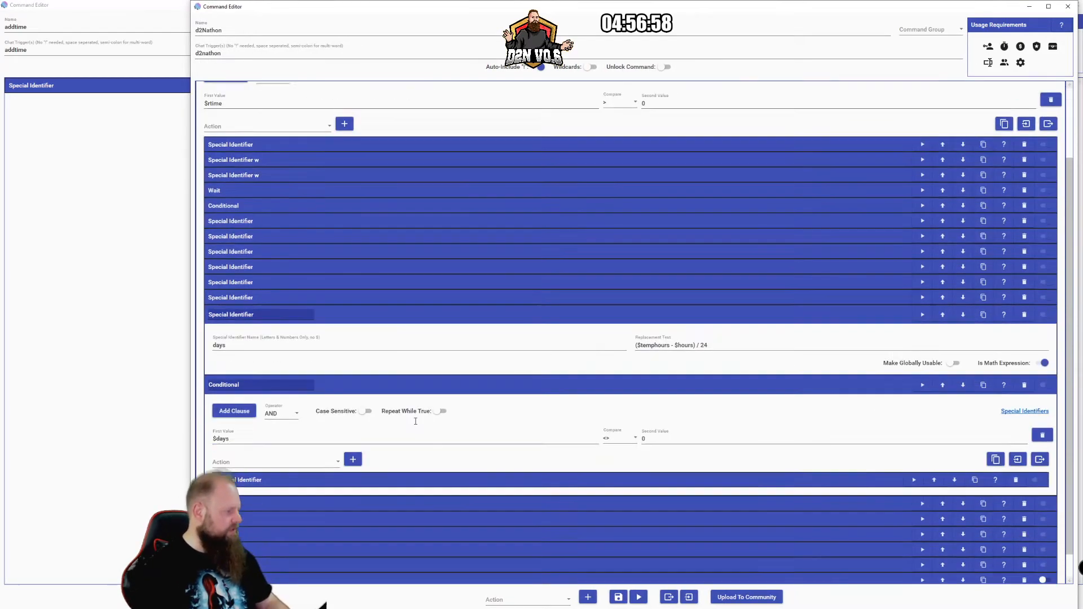
pyautogui.click(459, 290)
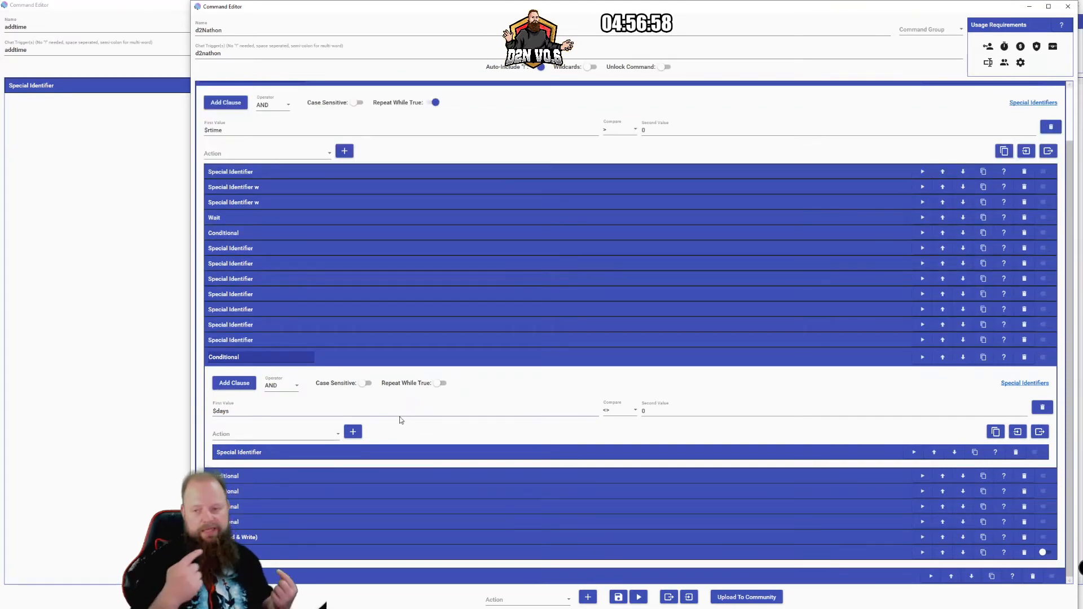
pyautogui.click(325, 253)
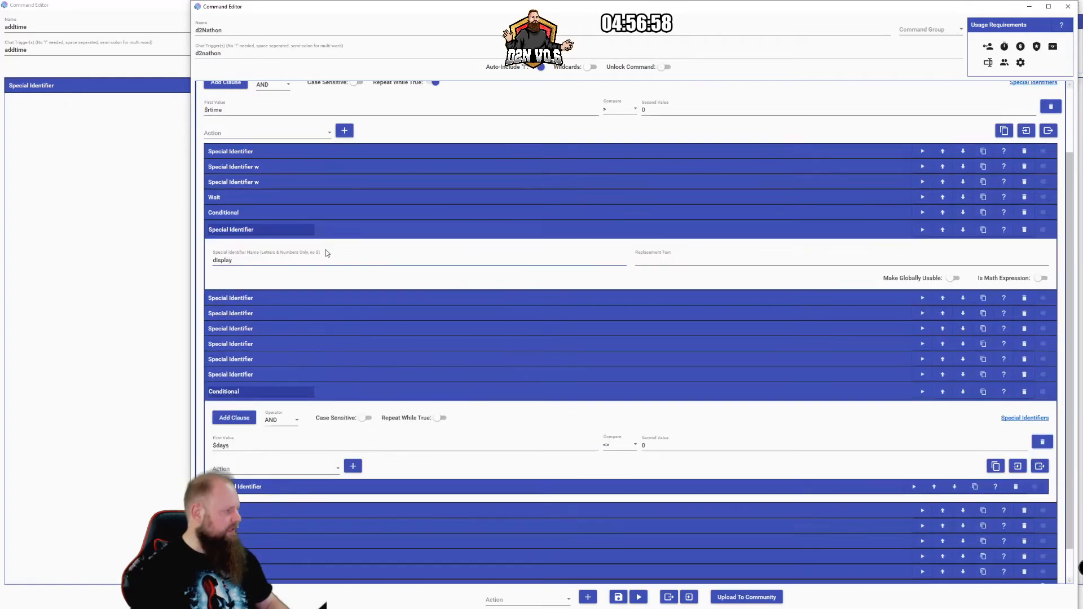
pyautogui.click(597, 234)
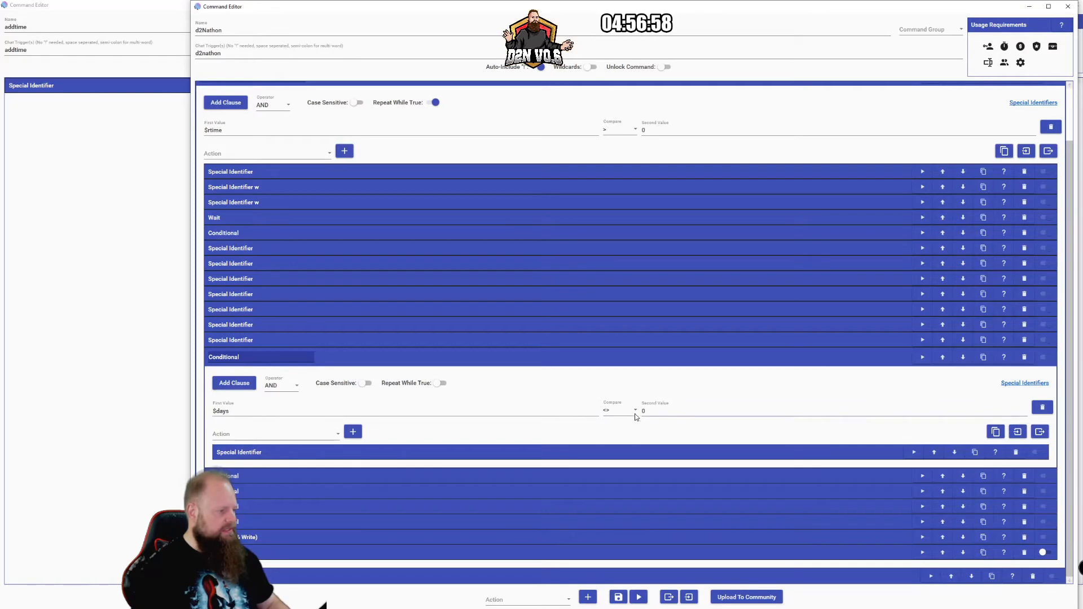
# Examine the display Special Identifier inside the $days Conditional, checking the colon in its replacement text.
pyautogui.click(650, 452)
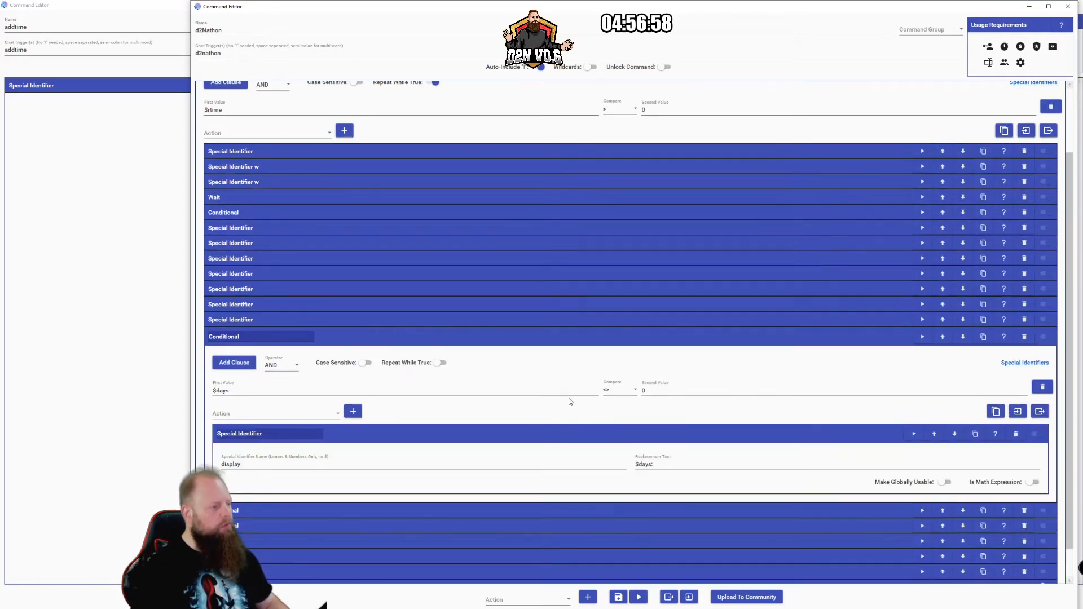
pyautogui.scroll(-1, 569, 402)
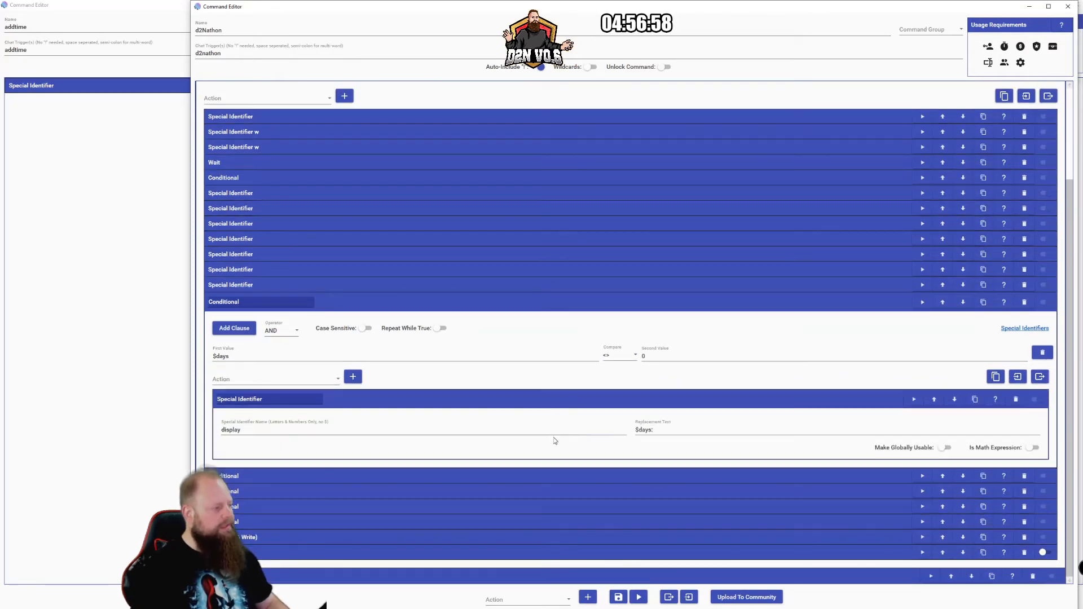
pyautogui.click(652, 430)
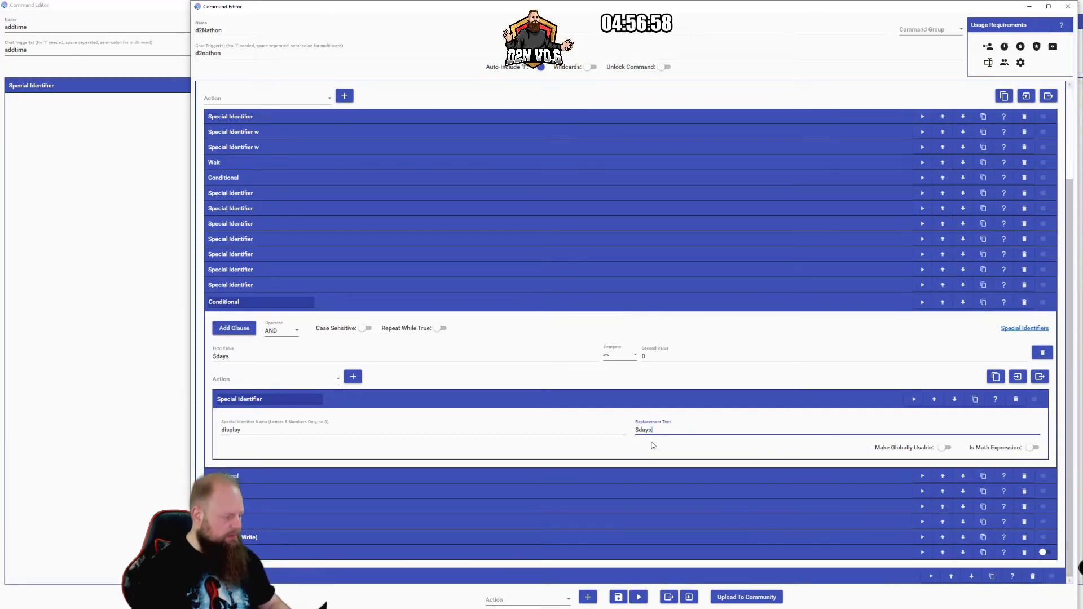
pyautogui.moveTo(653, 430); pyautogui.dragTo(648, 430)
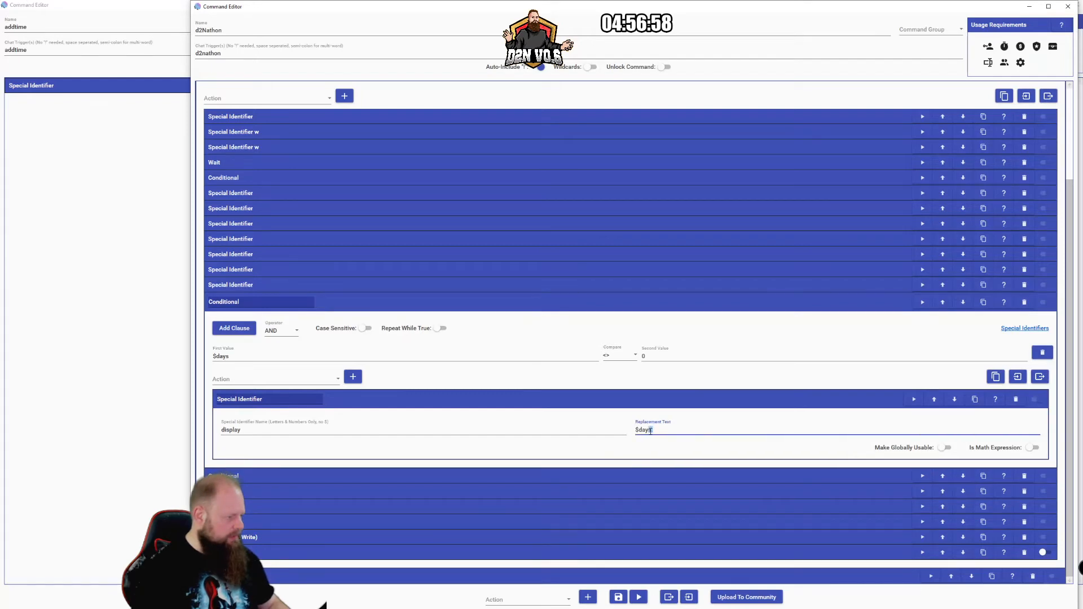
pyautogui.click(658, 442)
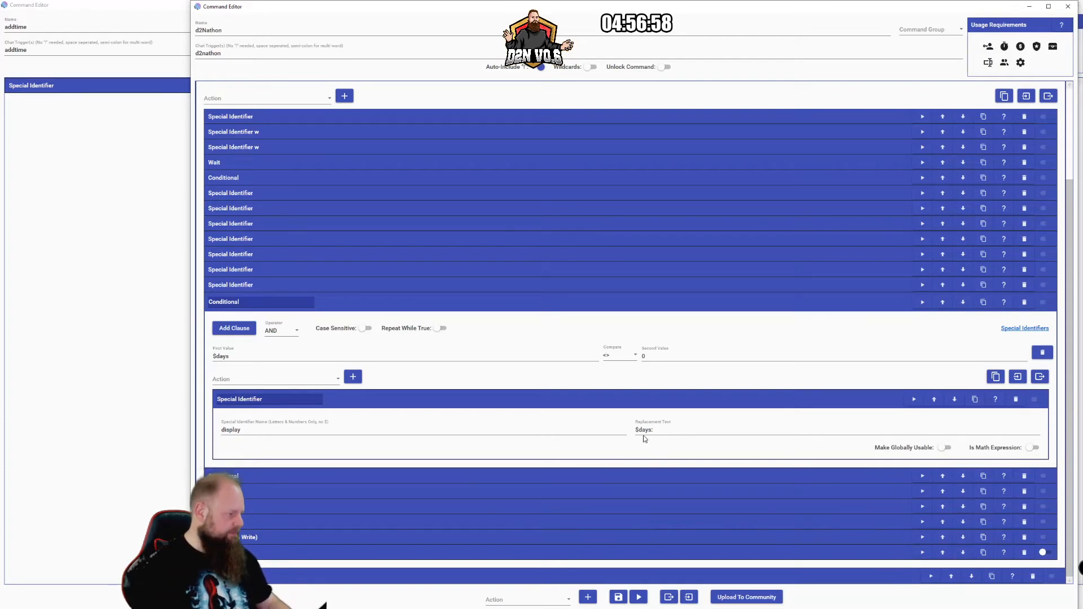
pyautogui.click(646, 430)
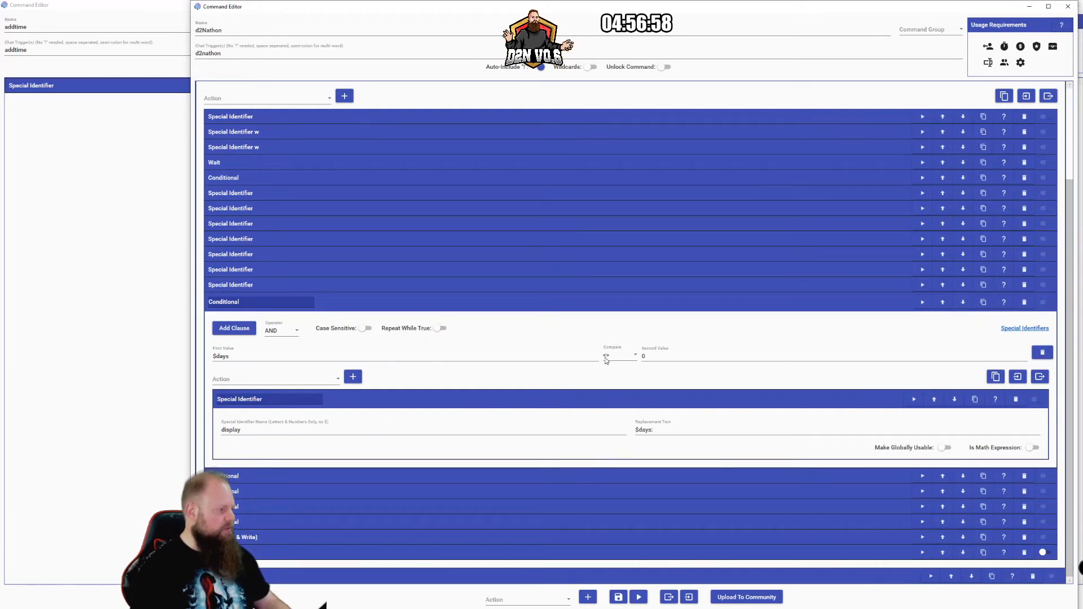
# Inspect the OR clauses of the Conditional for days and hours, and the $hours clauses of its two nested Conditionals.
pyautogui.click(609, 475)
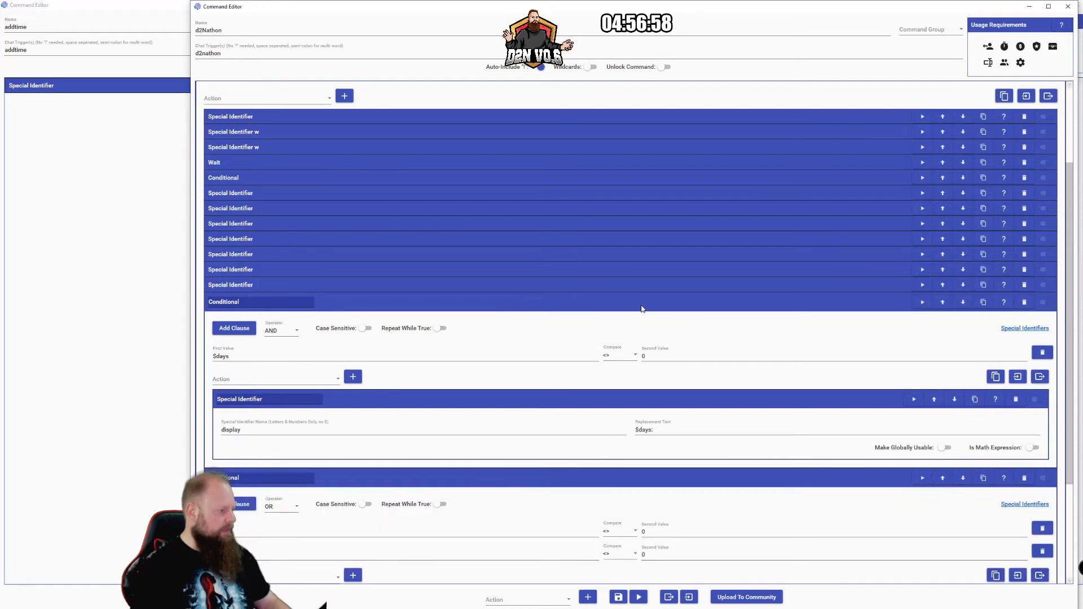
pyautogui.click(644, 308)
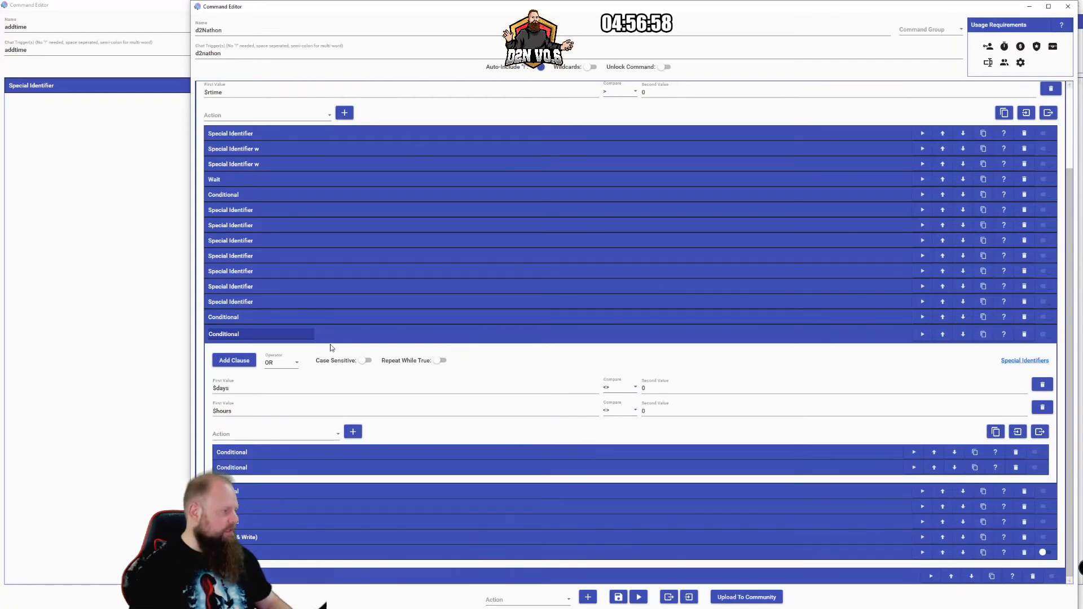
pyautogui.click(422, 453)
pyautogui.scroll(-2, 531, 446)
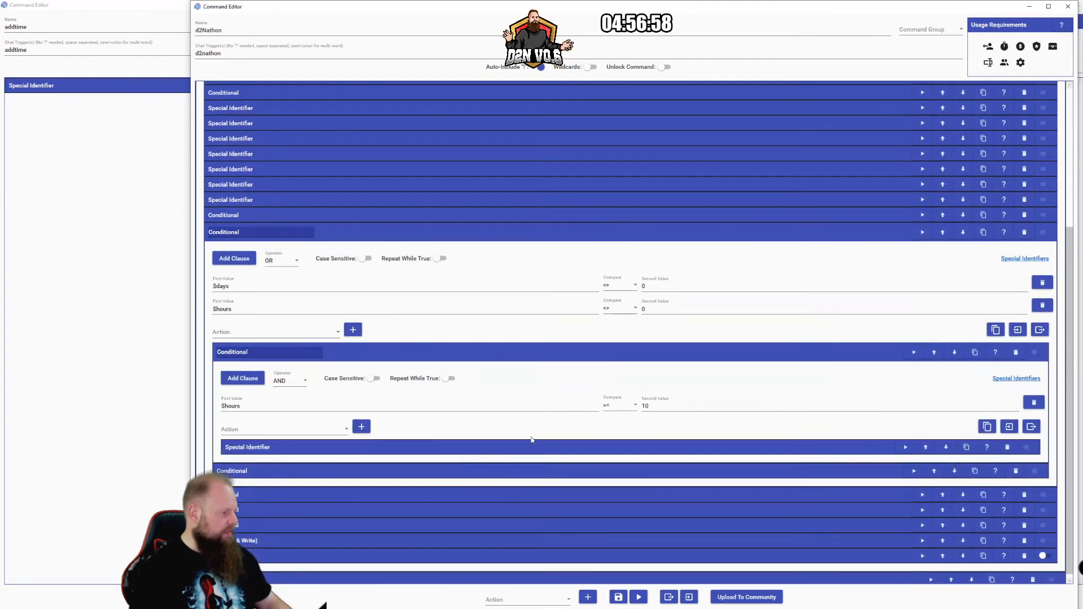
pyautogui.click(556, 471)
pyautogui.scroll(-2, 561, 470)
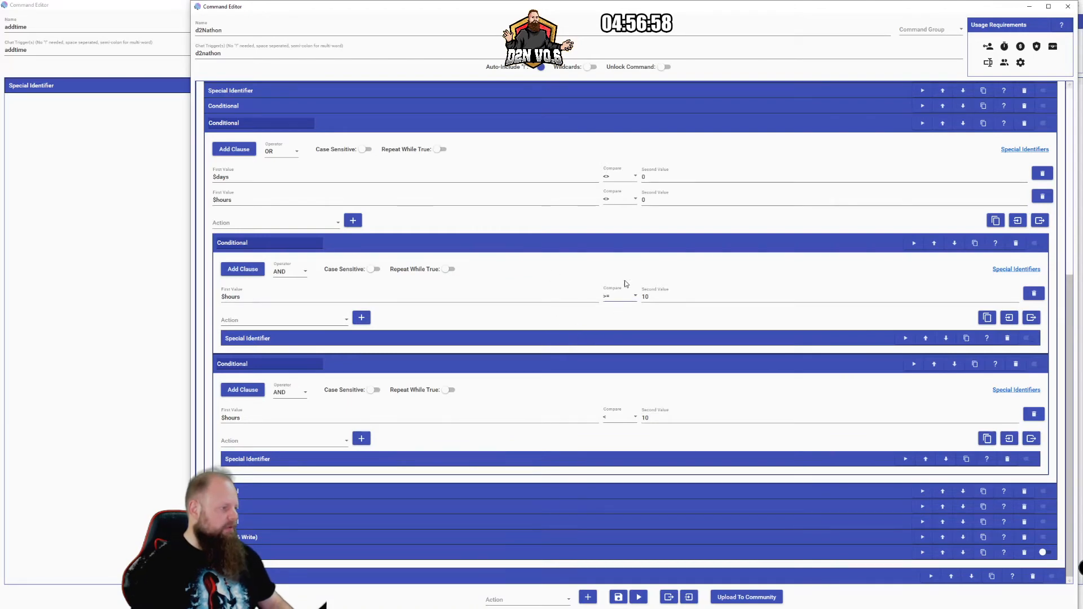
# Examine the display Special Identifier's replacement text in the nested Conditional for $hours of 10 or more.
pyautogui.click(599, 338)
pyautogui.scroll(-1, 552, 335)
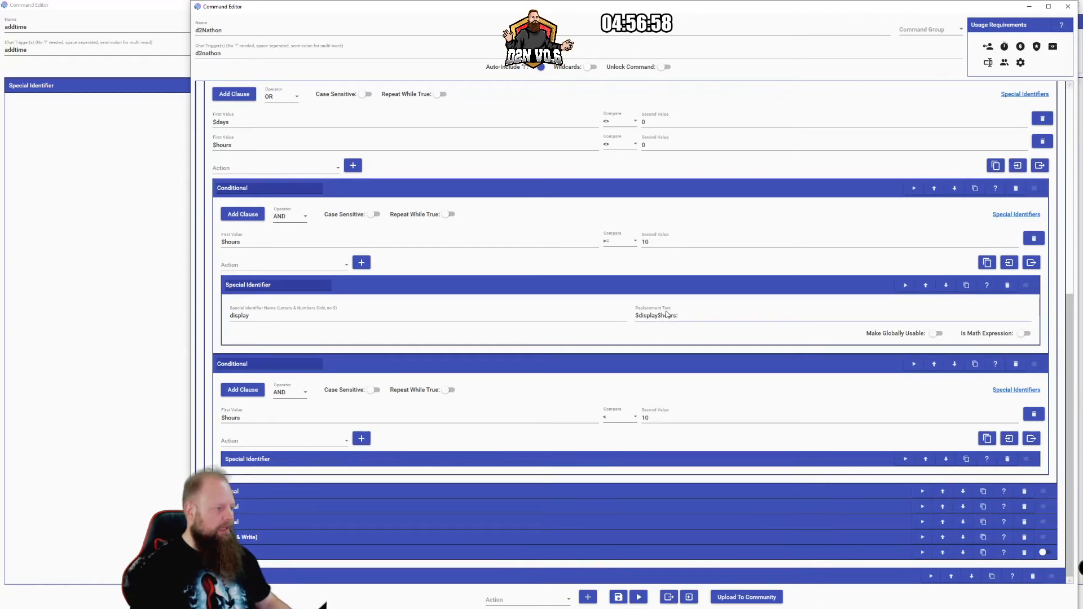
pyautogui.click(658, 316)
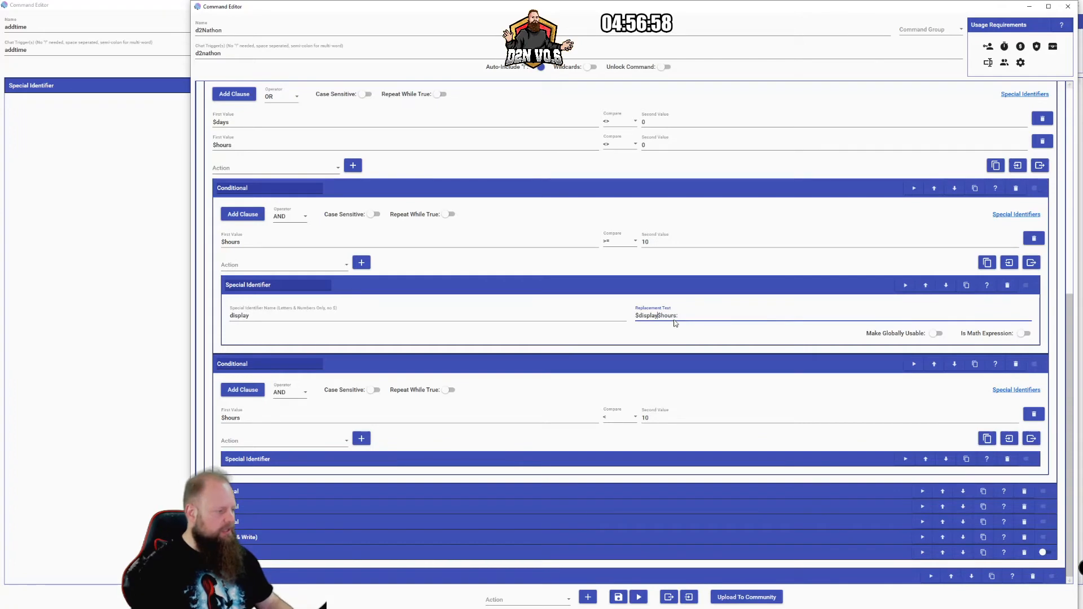
pyautogui.click(680, 328)
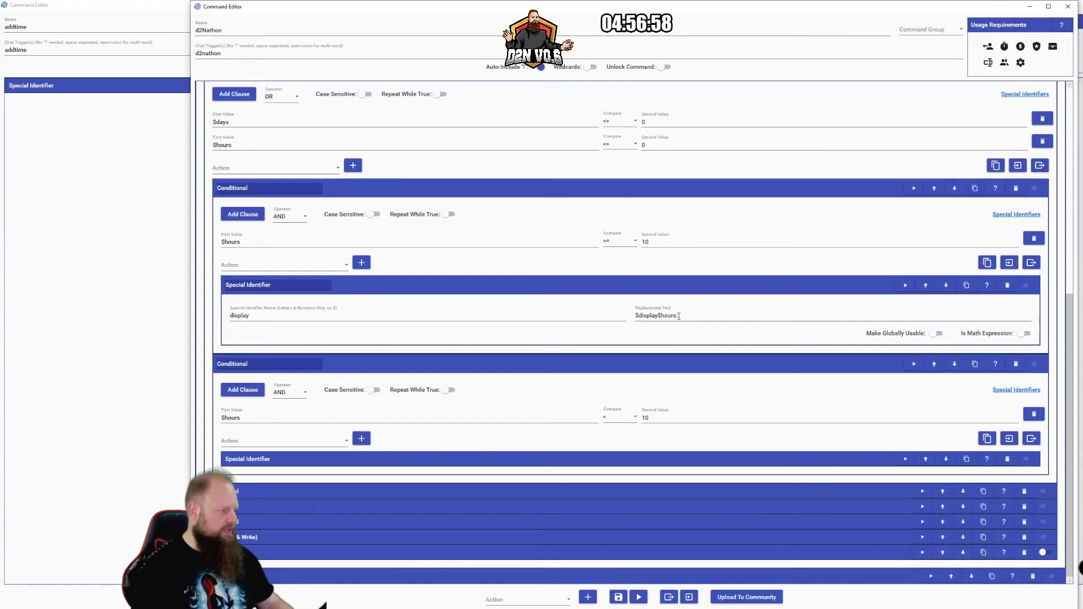
# Examine the zero-padded display replacement text in the nested Conditional for $hours below 10, and collapse both nested hours Conditionals.
pyautogui.click(704, 460)
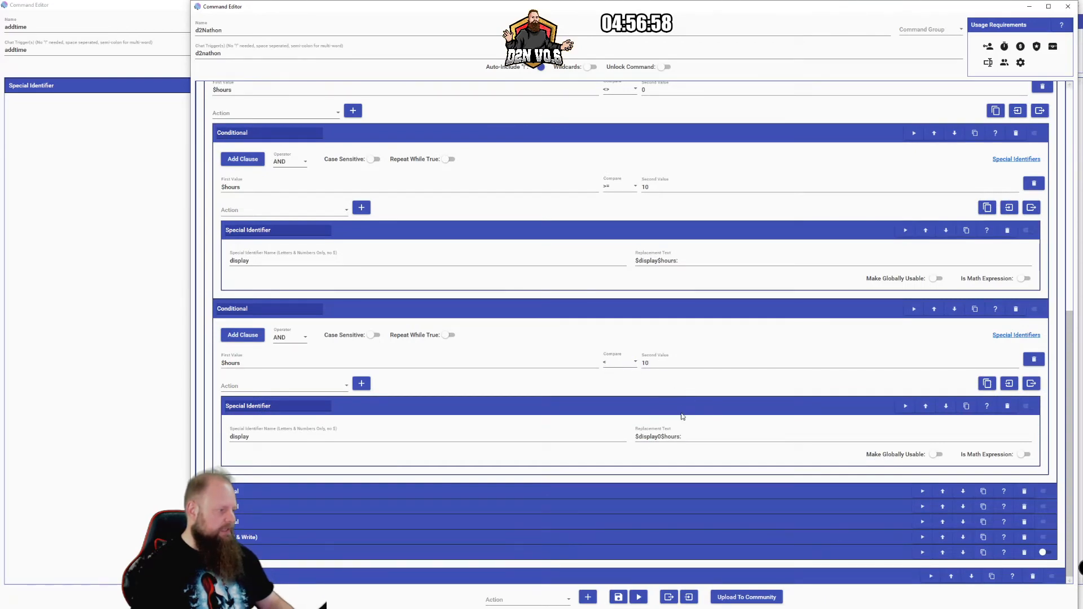
pyautogui.click(661, 443)
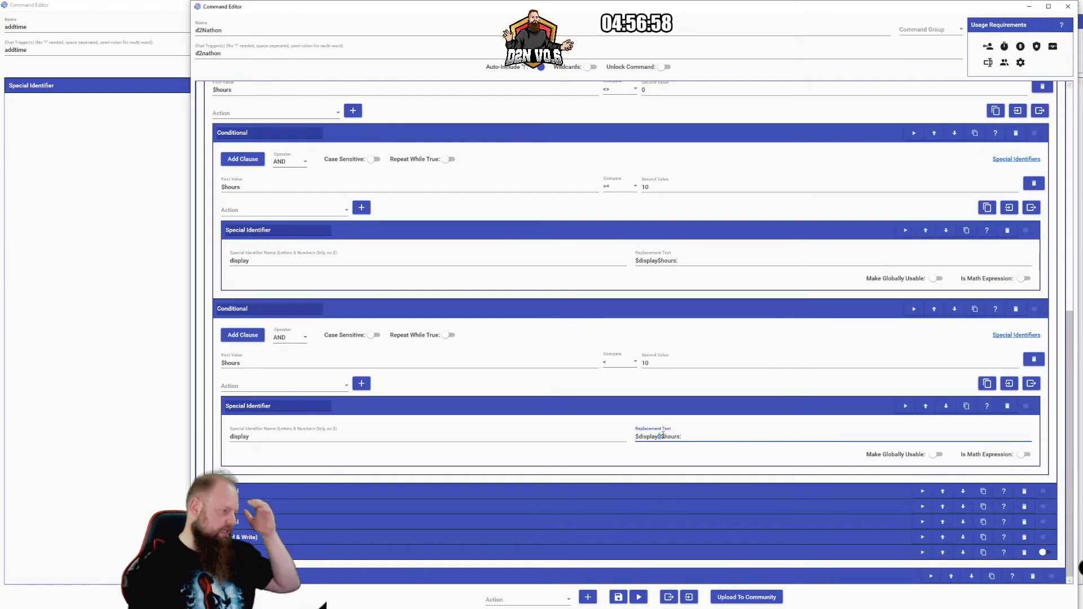
pyautogui.moveTo(661, 437); pyautogui.dragTo(680, 436)
pyautogui.click(685, 437)
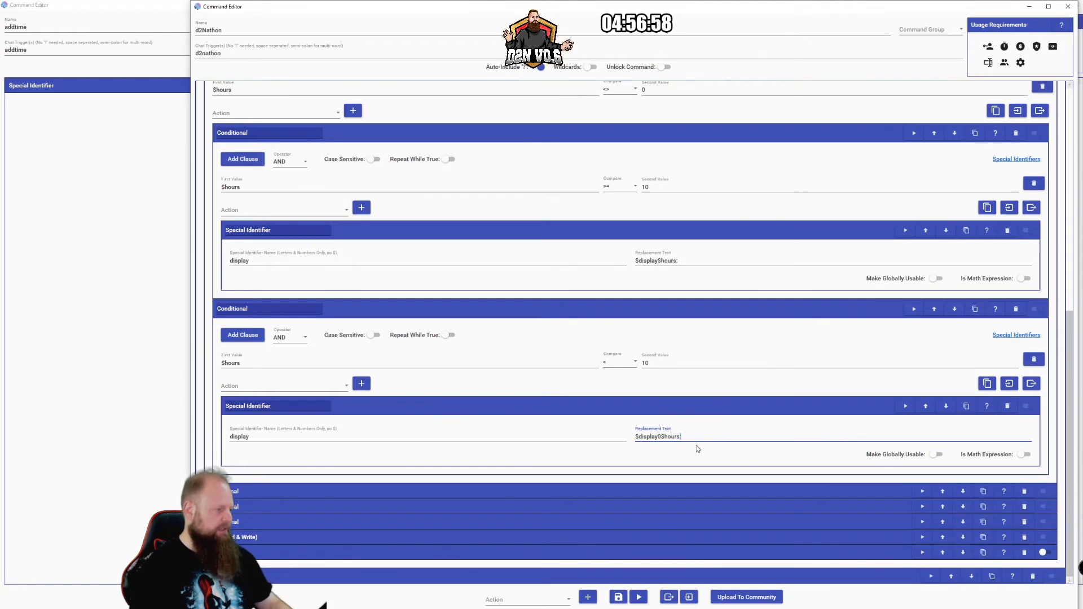
pyautogui.click(614, 310)
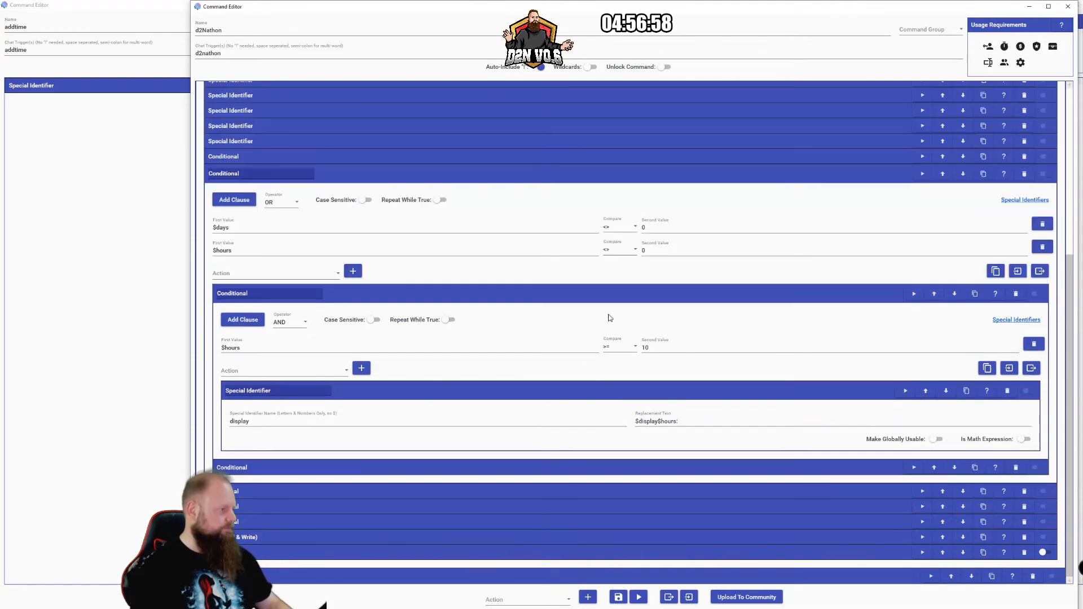
pyautogui.click(572, 294)
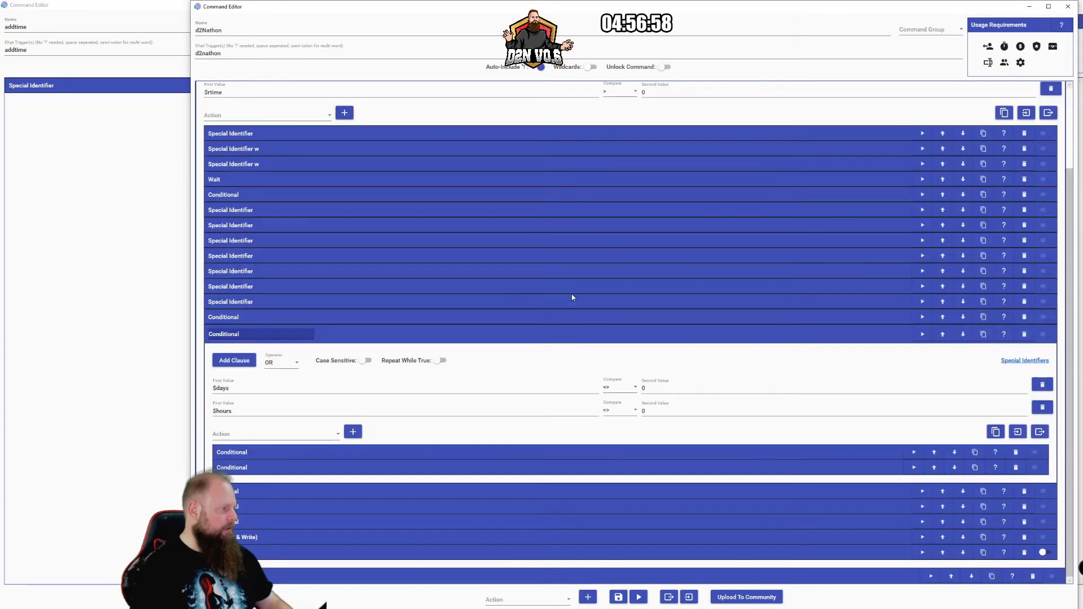
# Inspect the OR clauses of the Conditional covering $days, $hours and $min, with the preceding hours Conditional collapsed.
pyautogui.click(618, 496)
pyautogui.click(557, 166)
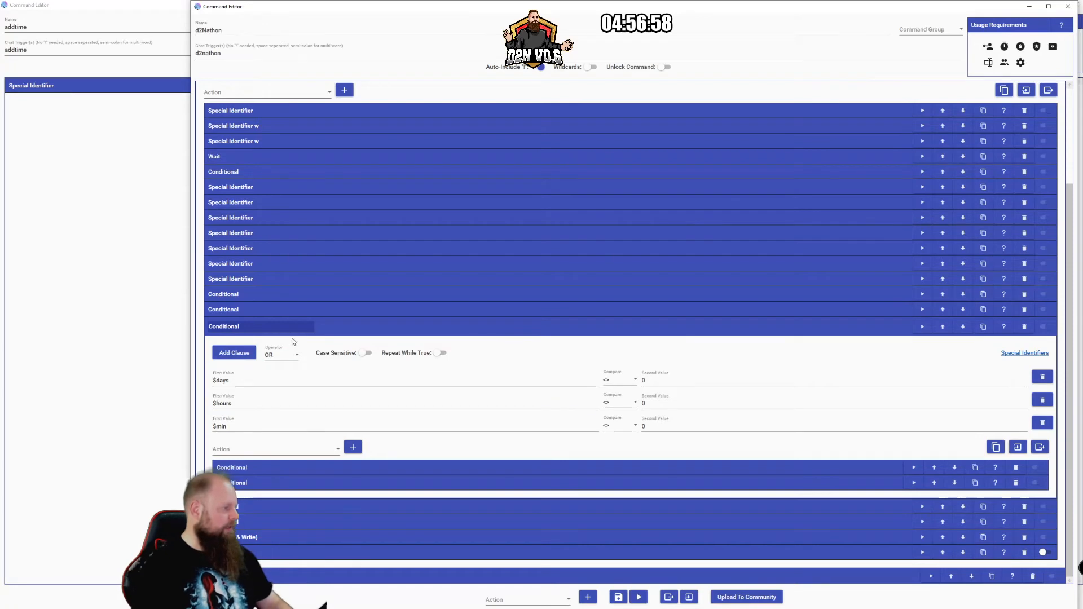
pyautogui.click(276, 388)
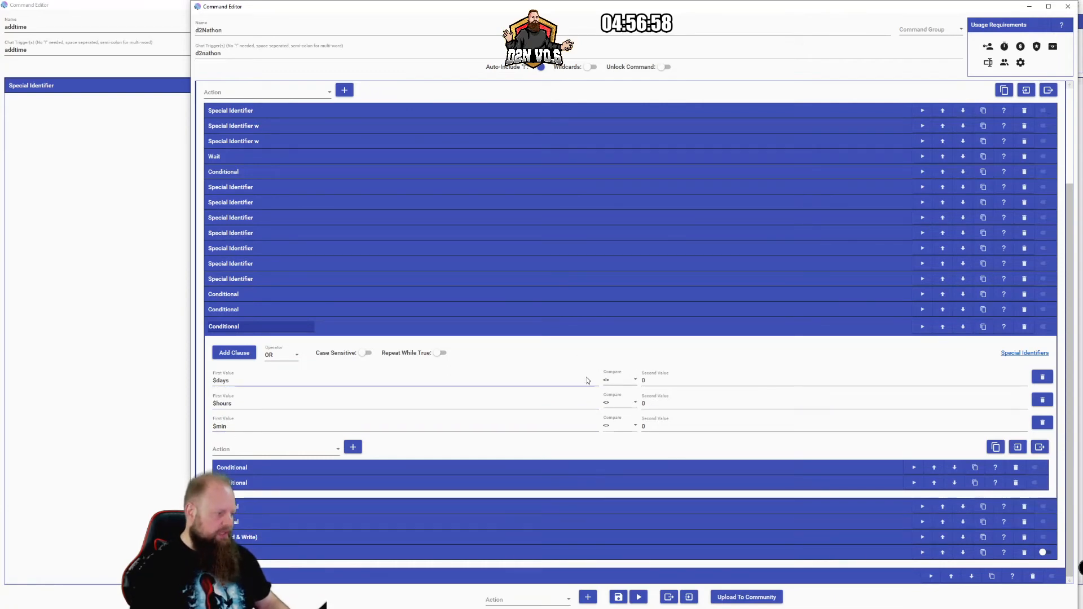
# Examine the display Special Identifier's replacement text in the nested Conditional for $min of 10 or more.
pyautogui.click(672, 467)
pyautogui.scroll(-2, 663, 447)
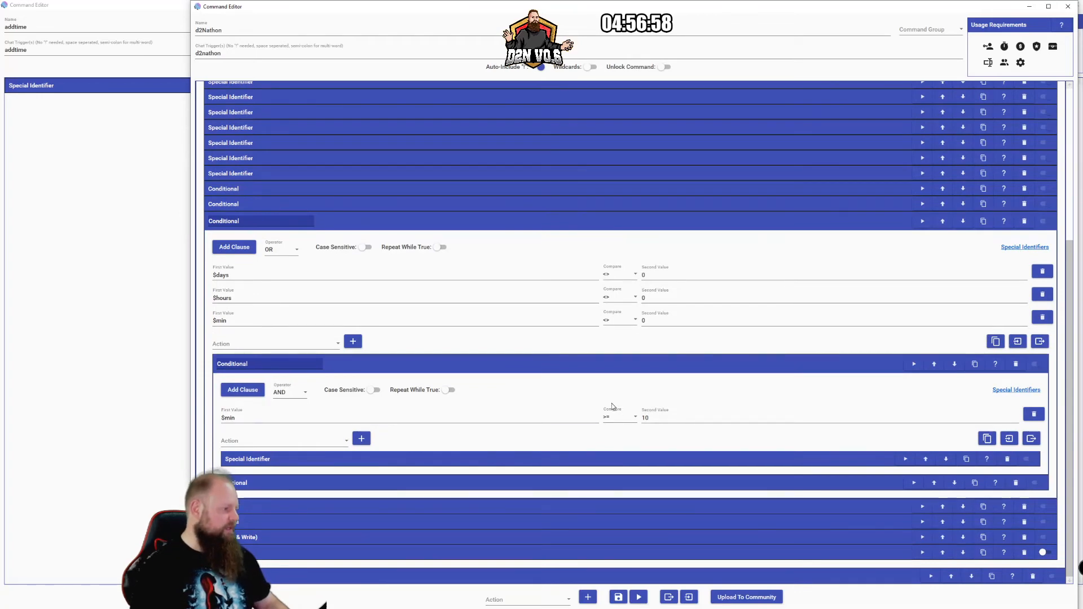
pyautogui.click(641, 460)
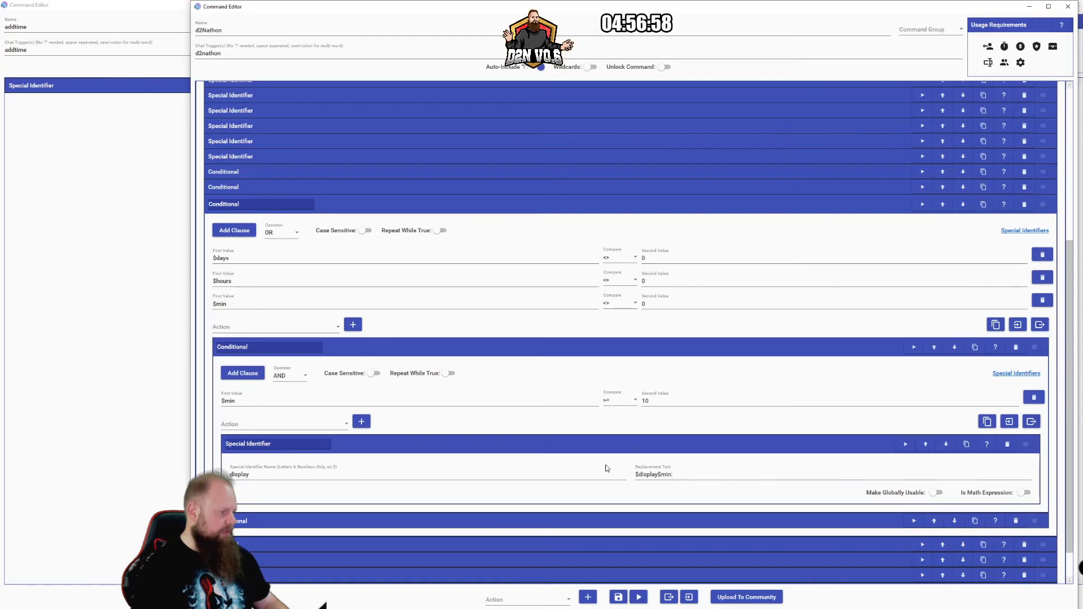
pyautogui.click(689, 444)
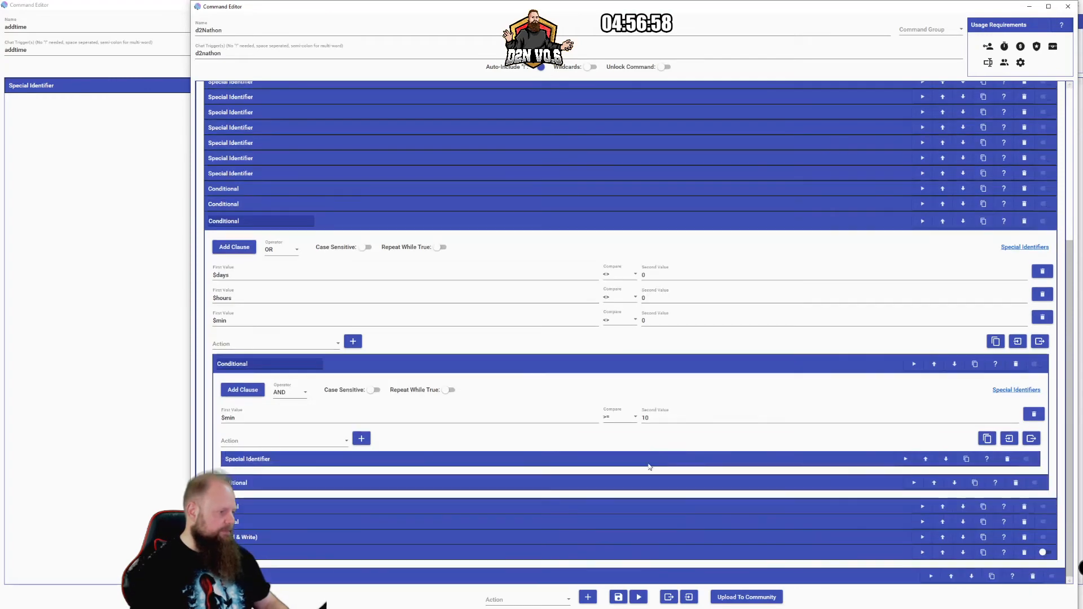
# Examine the zero-padded display replacement text in the nested Conditional for $min below 10, and collapse both nested minutes Conditionals.
pyautogui.click(654, 484)
pyautogui.scroll(-2, 643, 482)
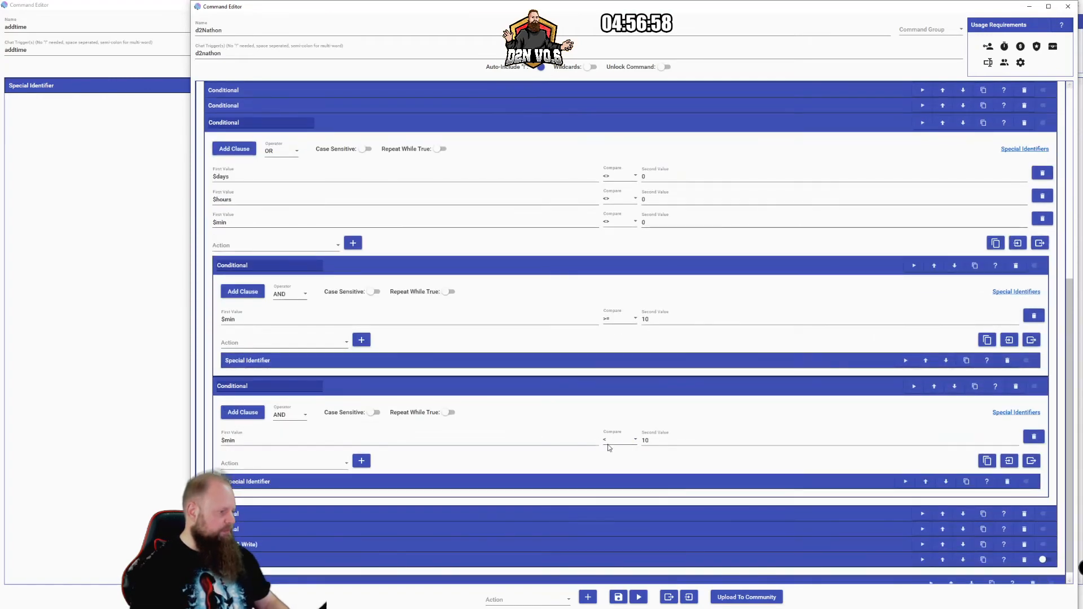
pyautogui.click(660, 263)
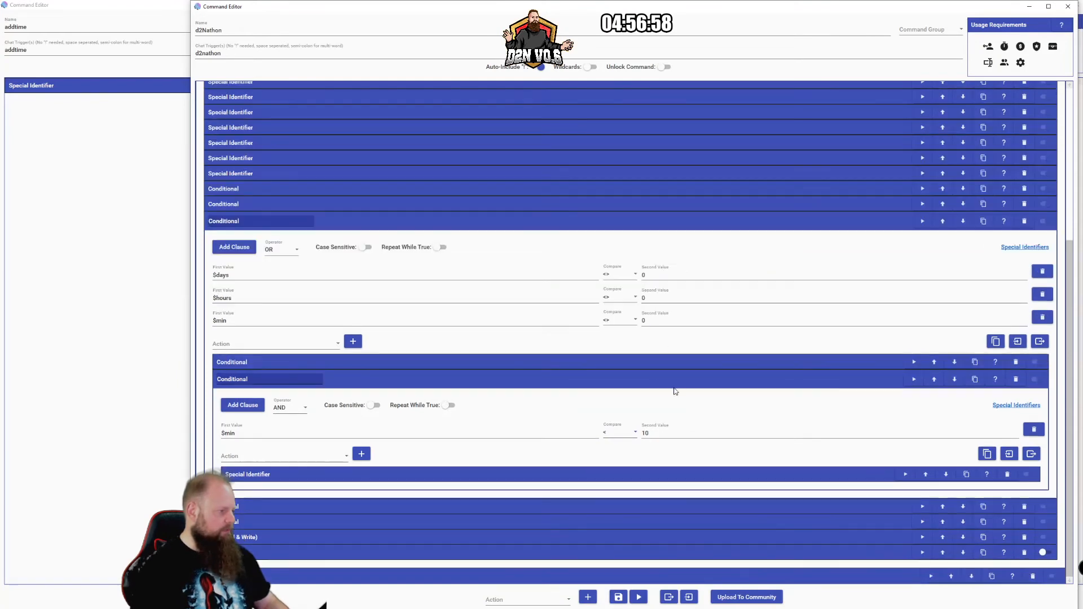
pyautogui.click(629, 474)
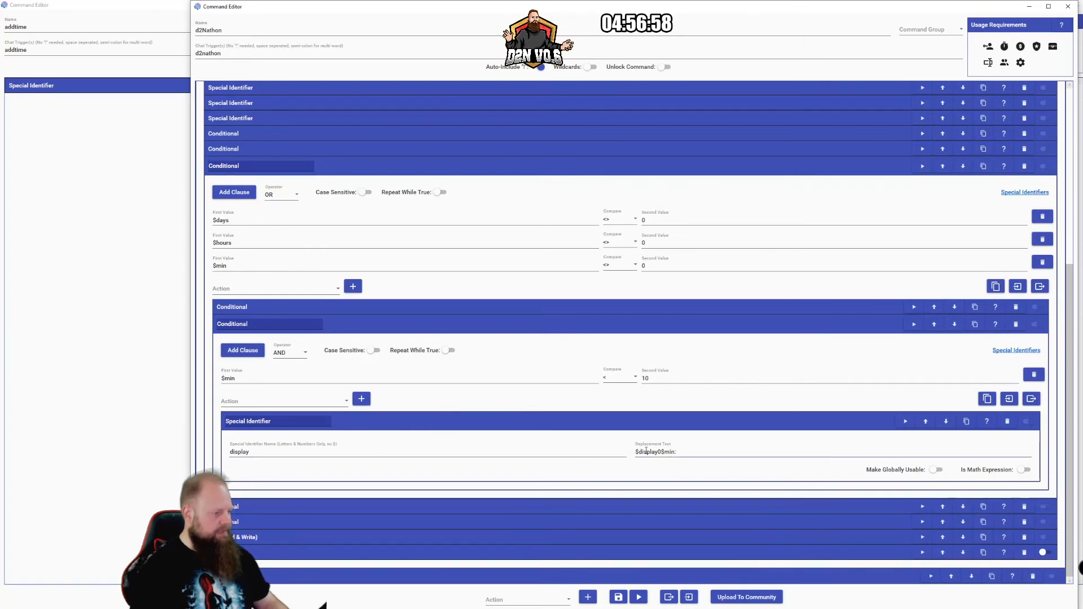
pyautogui.click(676, 453)
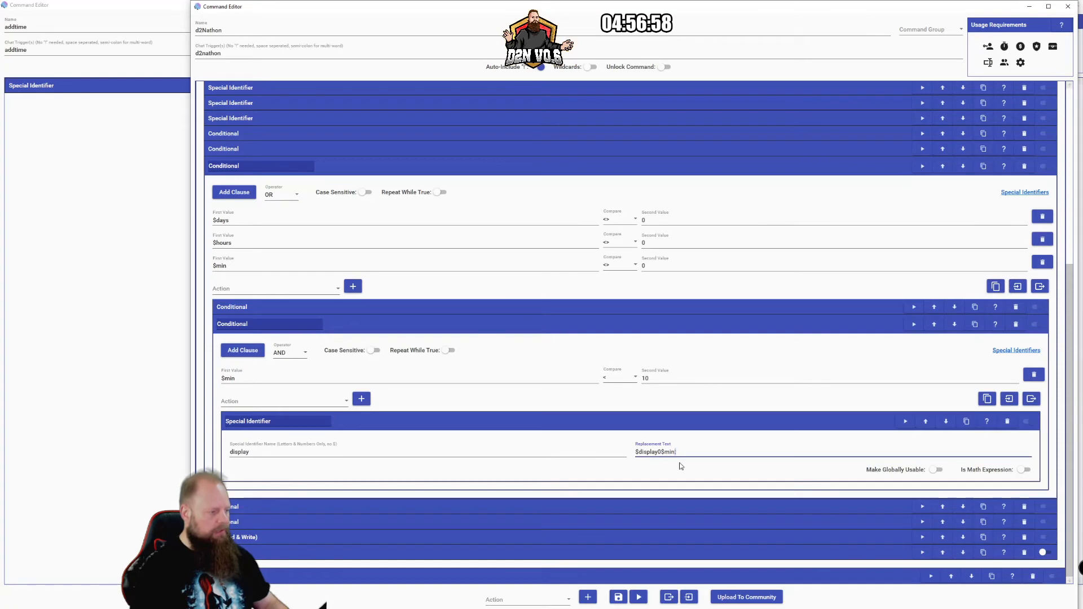
pyautogui.click(675, 467)
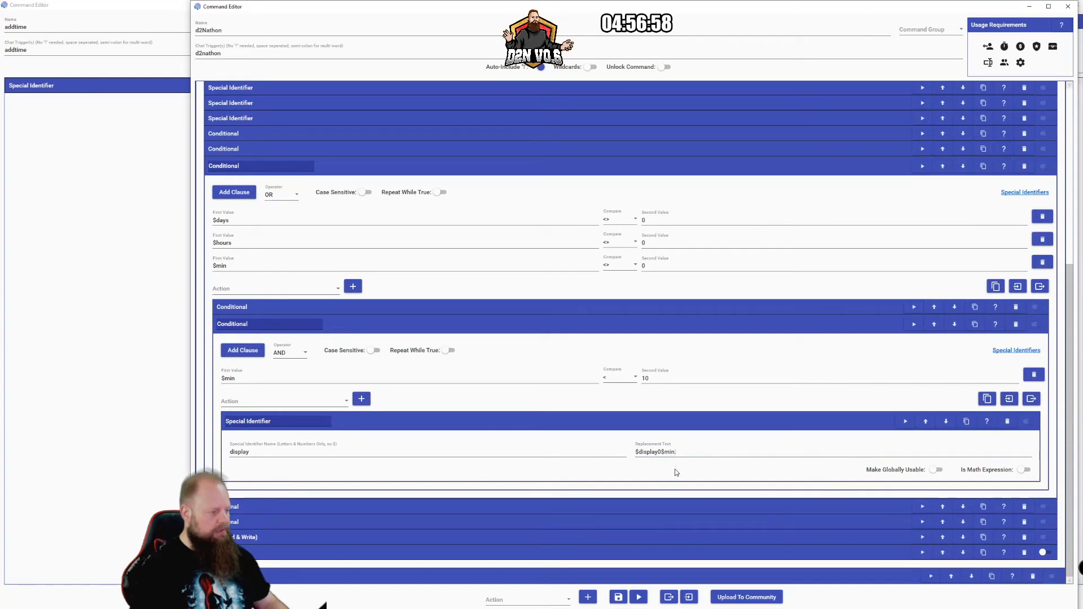
pyautogui.click(667, 329)
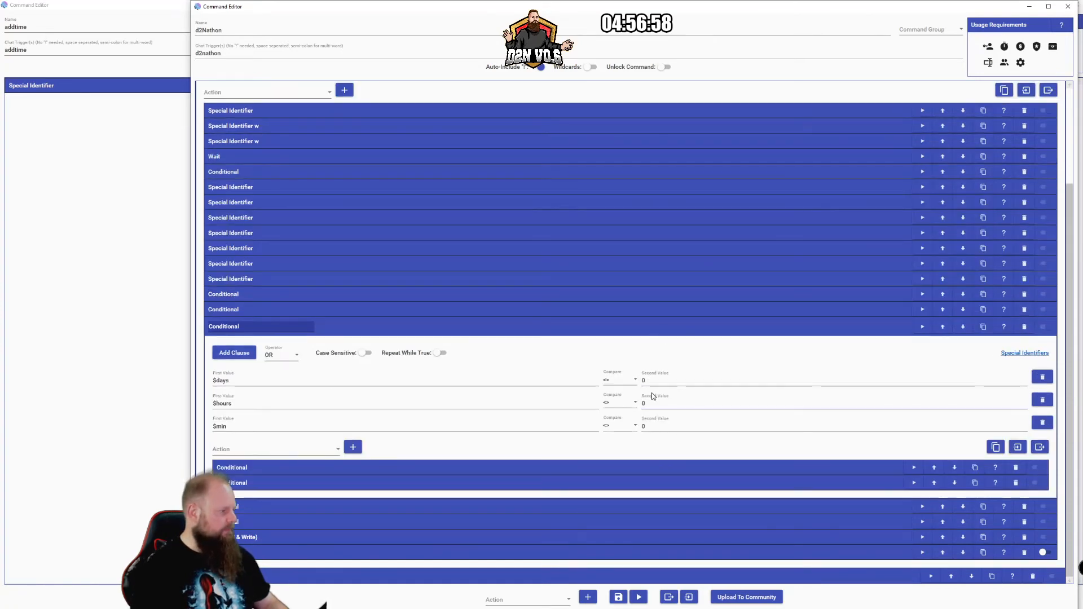
# Inspect the clauses of the two $sec Conditionals, collapsing the minutes Conditional above them.
pyautogui.click(679, 507)
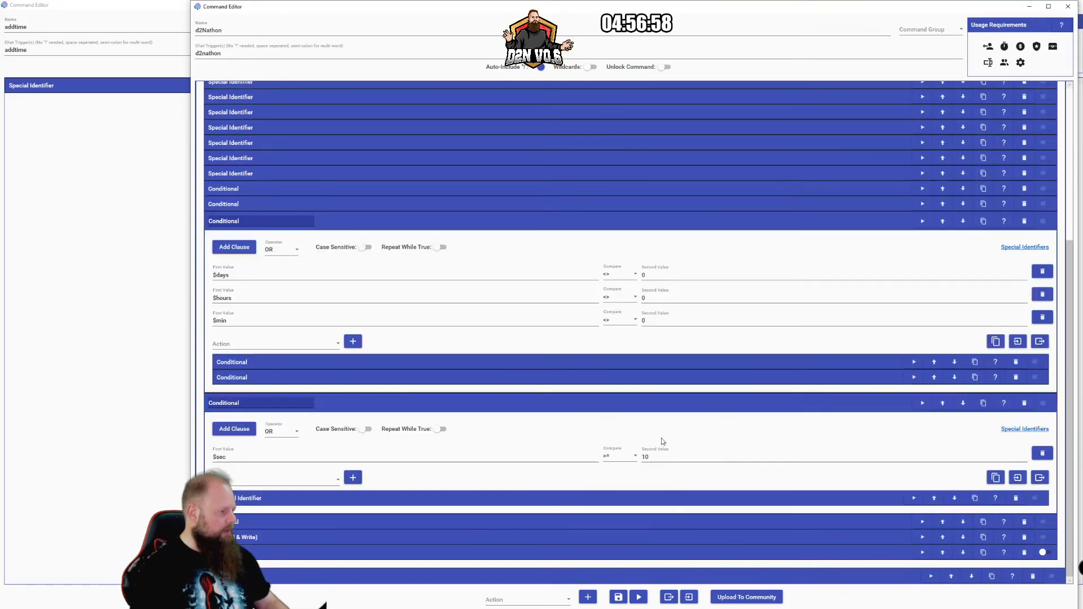
pyautogui.click(638, 226)
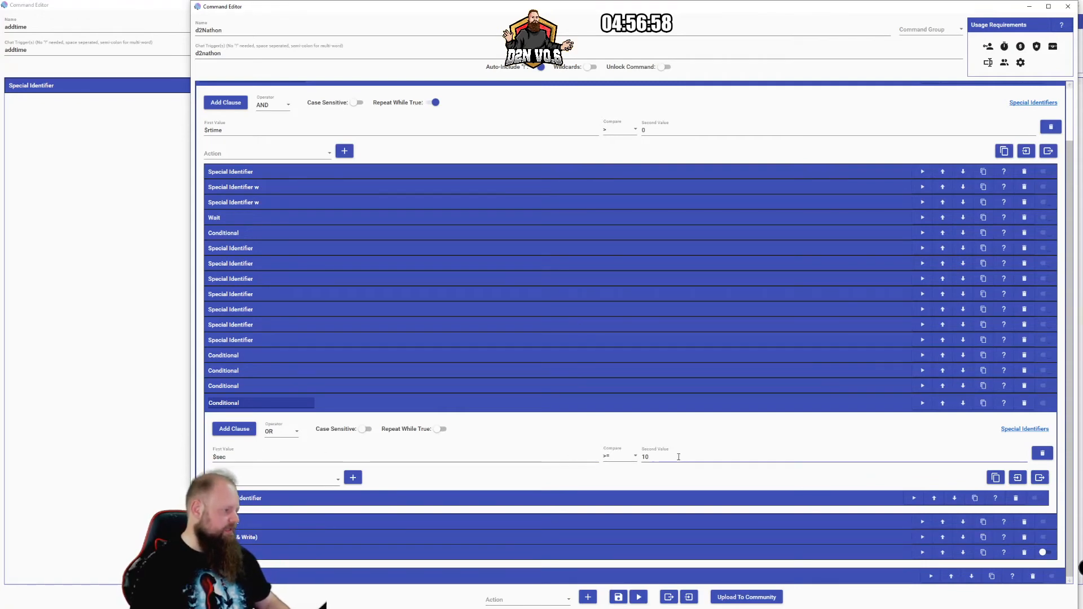
pyautogui.click(622, 524)
pyautogui.scroll(-2, 606, 487)
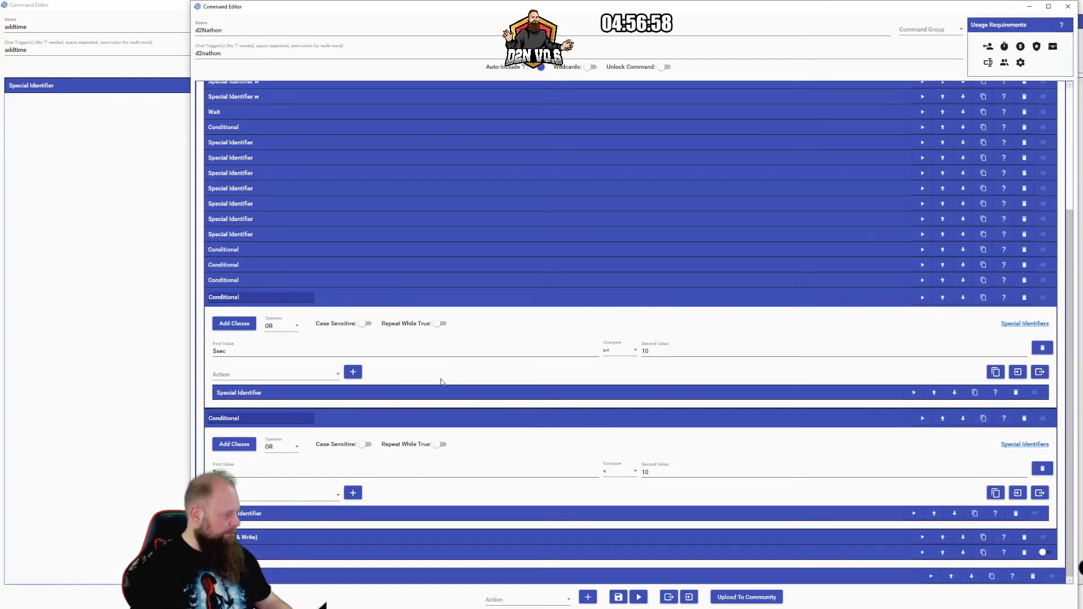
# Compare the display replacement texts inside the two $sec Conditionals, and collapse both Conditionals.
pyautogui.click(455, 392)
pyautogui.scroll(-1, 496, 417)
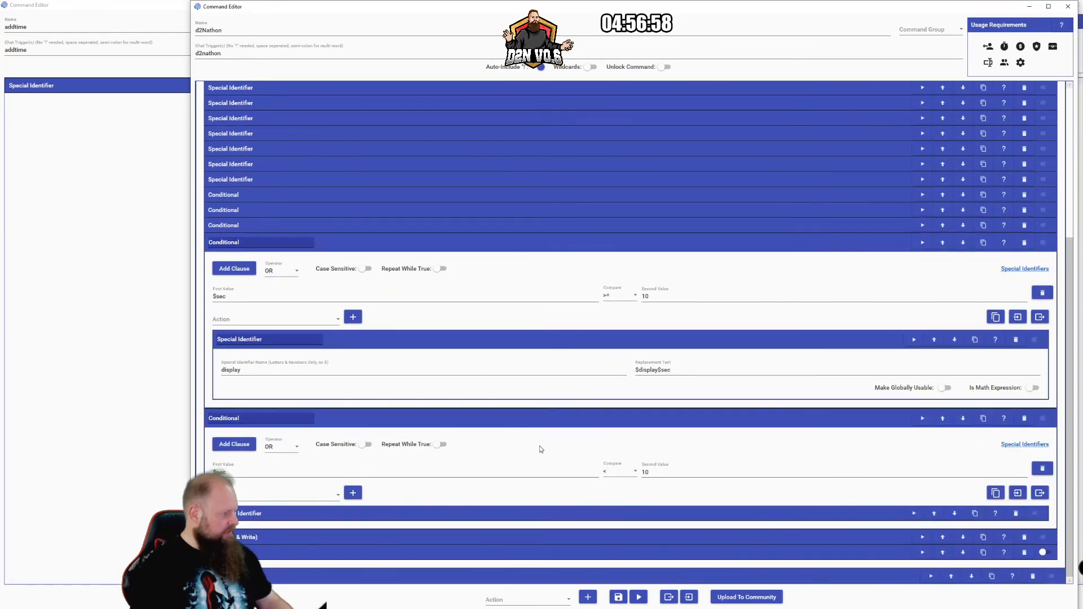
pyautogui.click(556, 514)
pyautogui.scroll(-1, 536, 438)
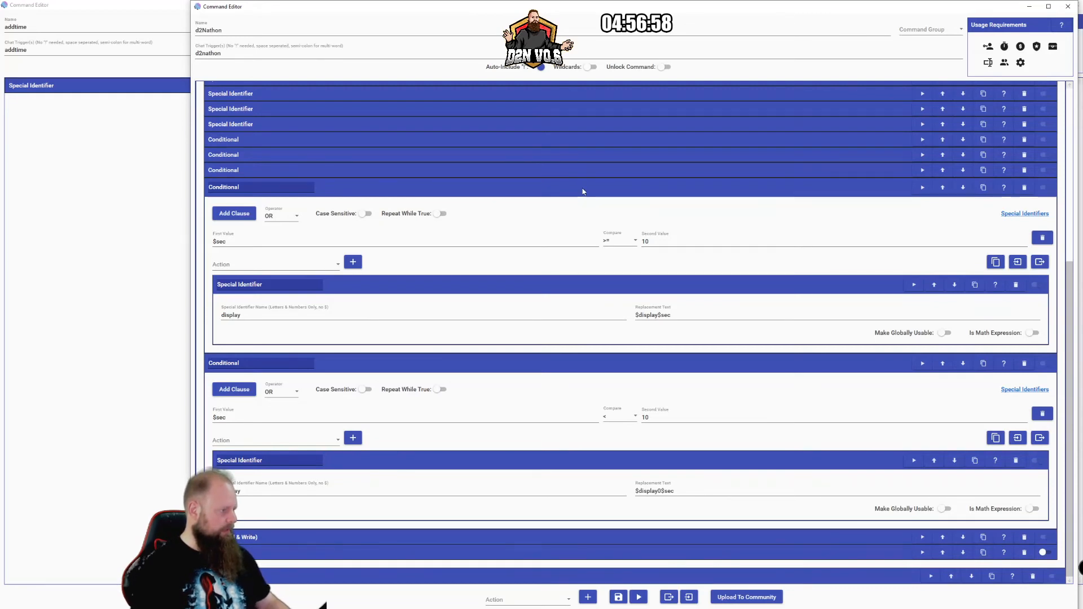
pyautogui.scroll(-1, 582, 186)
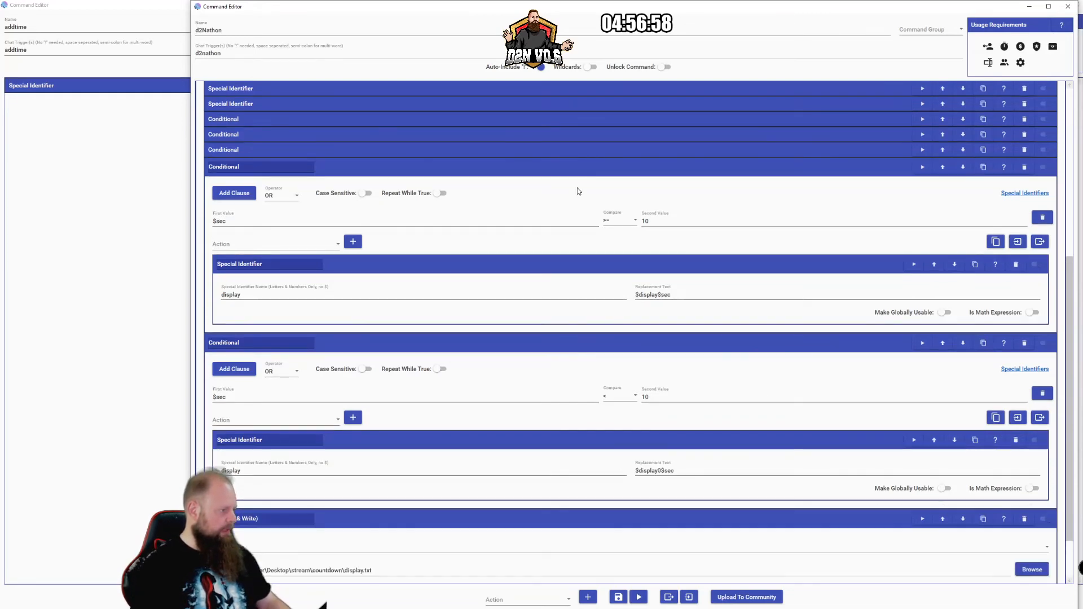
pyautogui.click(582, 173)
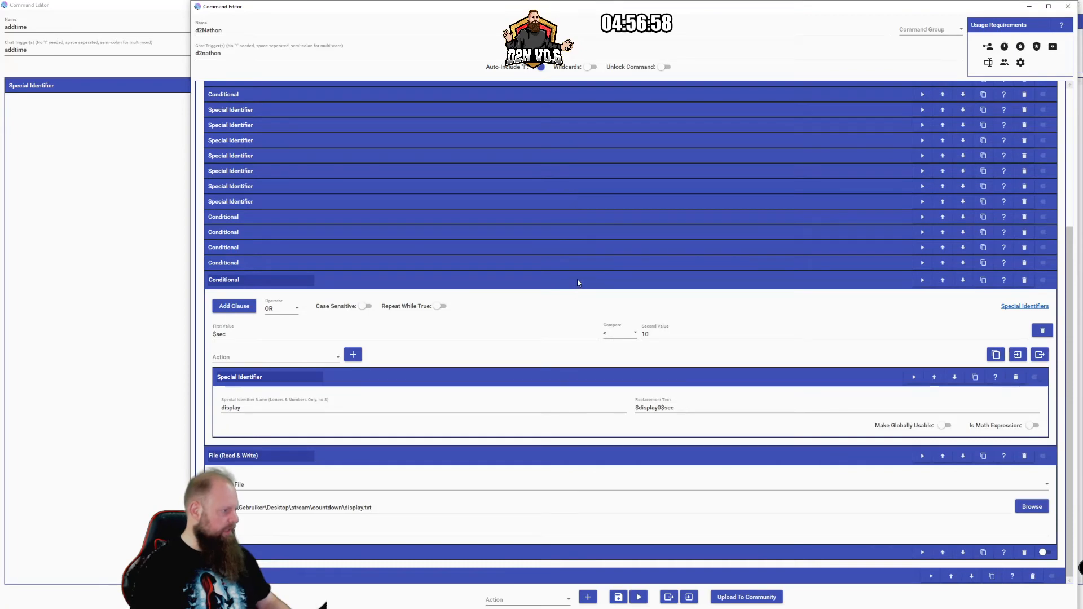
pyautogui.click(577, 279)
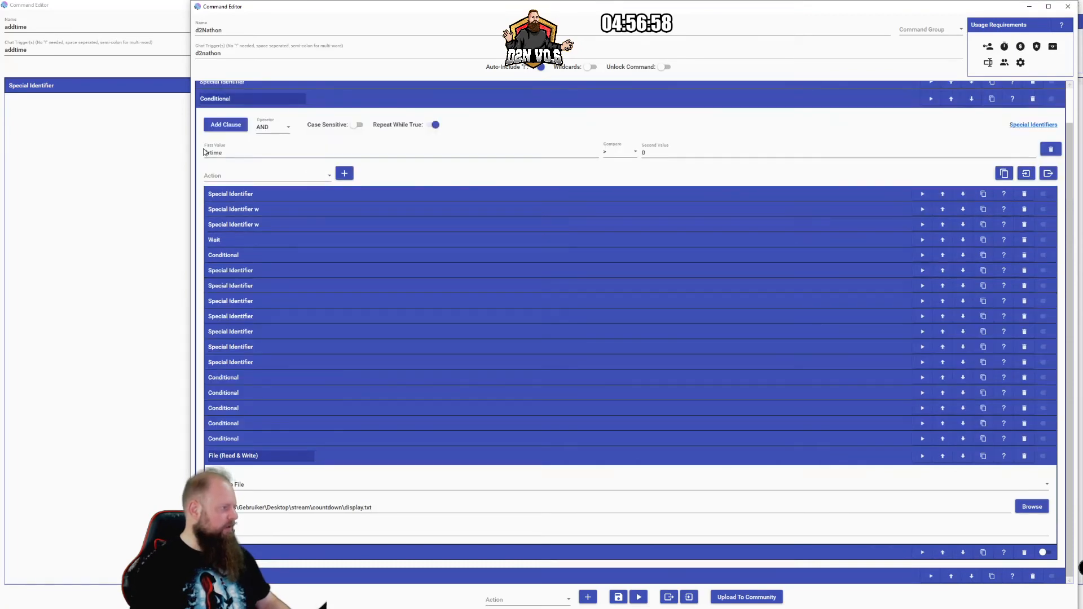
# Examine the file path in the looped File (Read & Write) action, highlighting the display.txt file name.
pyautogui.scroll(1, 248, 184)
pyautogui.scroll(-1, 249, 184)
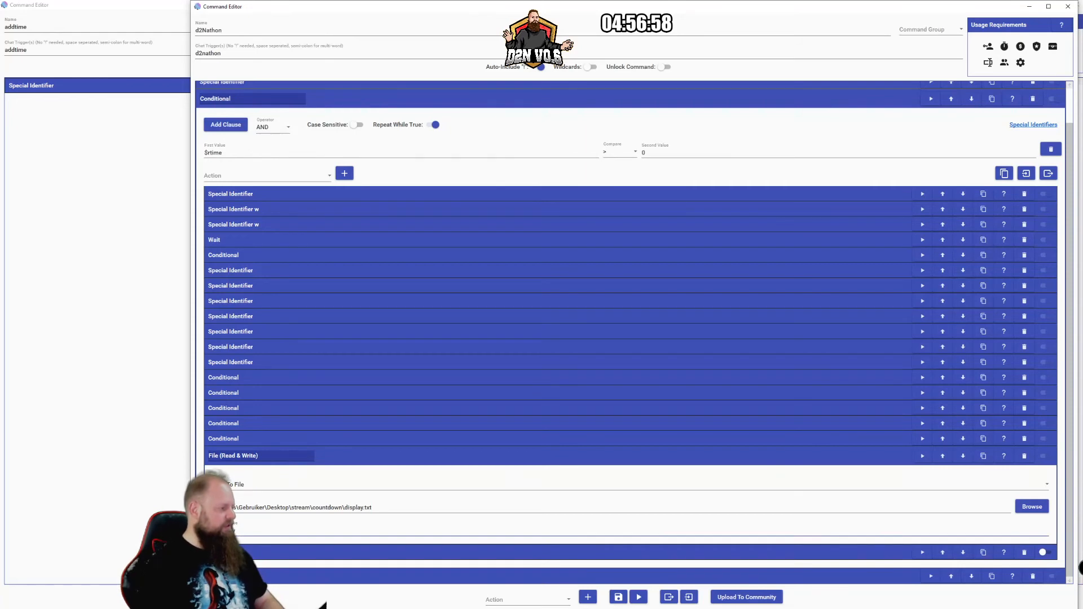
pyautogui.doubleClick(350, 508)
pyautogui.keyDown('shift'); pyautogui.click(372, 508); pyautogui.keyUp('shift')
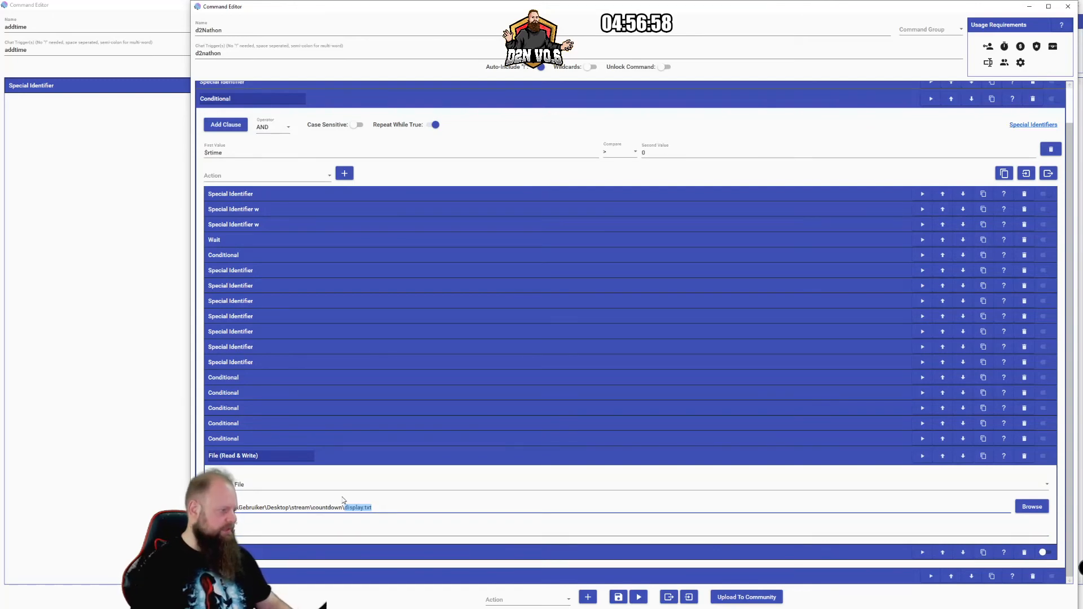
# Inspect the disabled Chat Message's text and the settings of the final File (Read & Write) action after the loop.
pyautogui.click(416, 556)
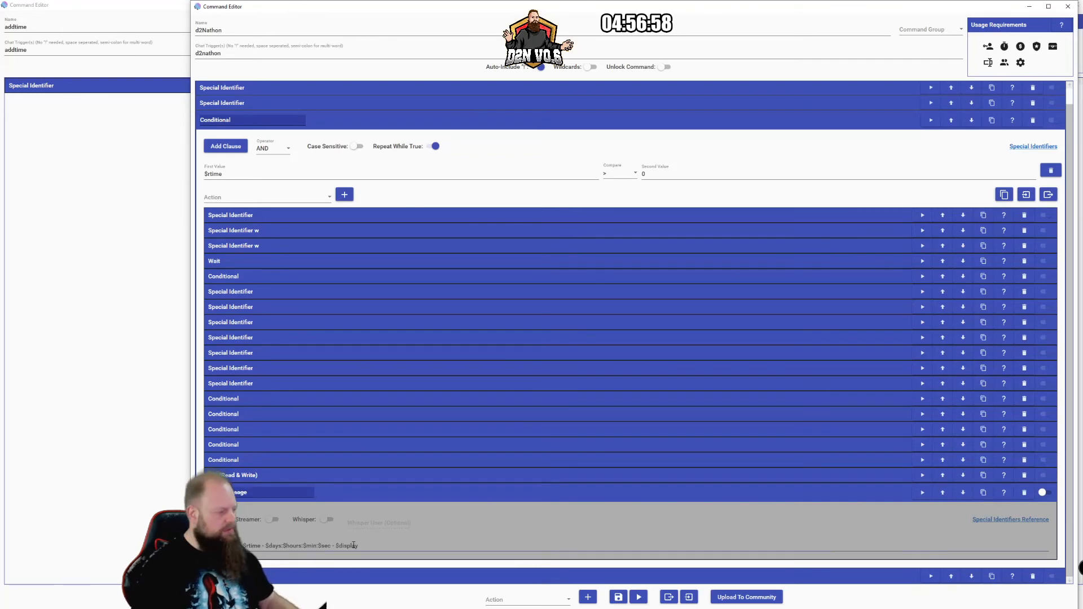
pyautogui.click(358, 493)
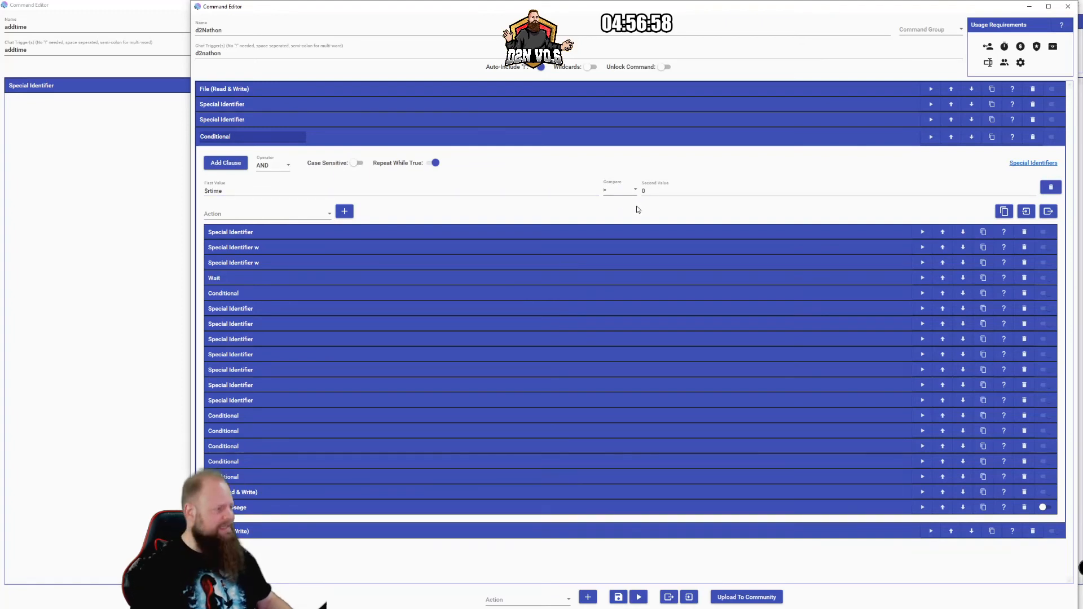
pyautogui.click(424, 536)
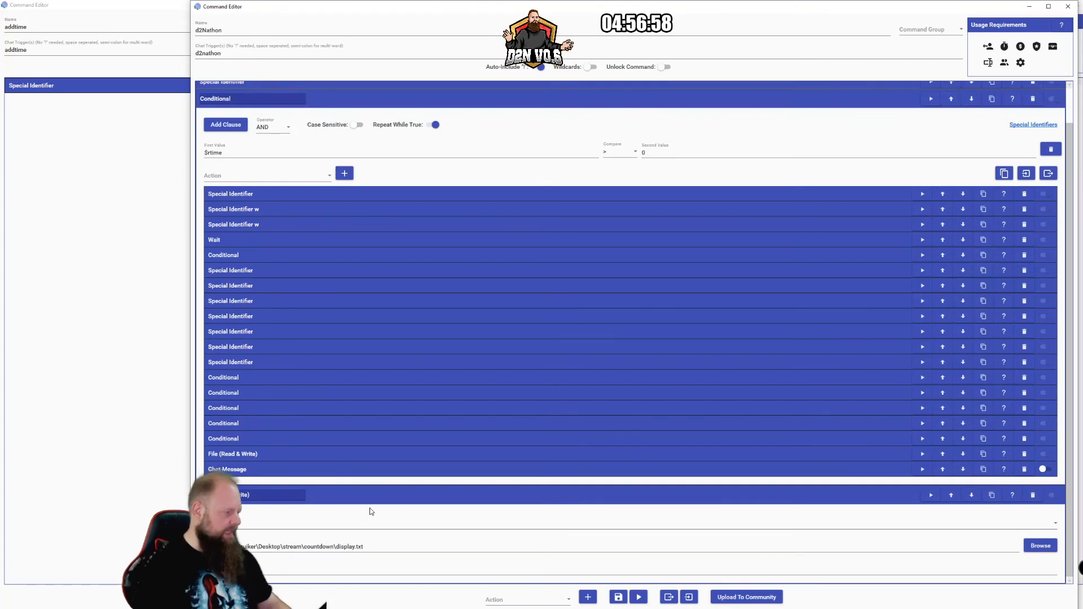
pyautogui.scroll(1, 322, 414)
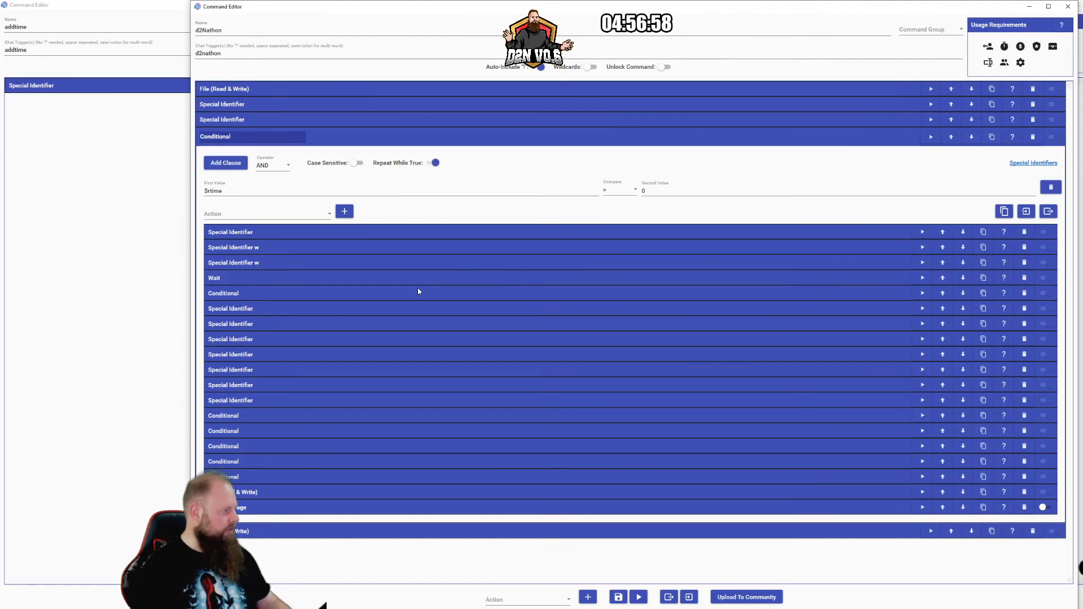
# Disable the rtime Special Identifier with replacement text $rtime - 1 inside the repeating Conditional, and collapse that Conditional.
pyautogui.click(392, 232)
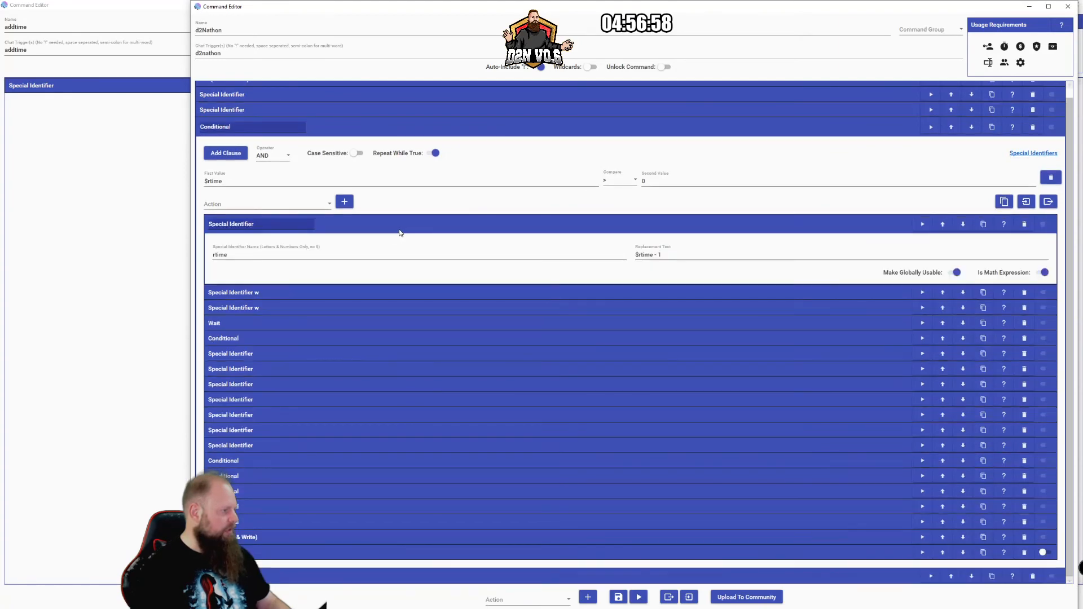
pyautogui.click(1043, 225)
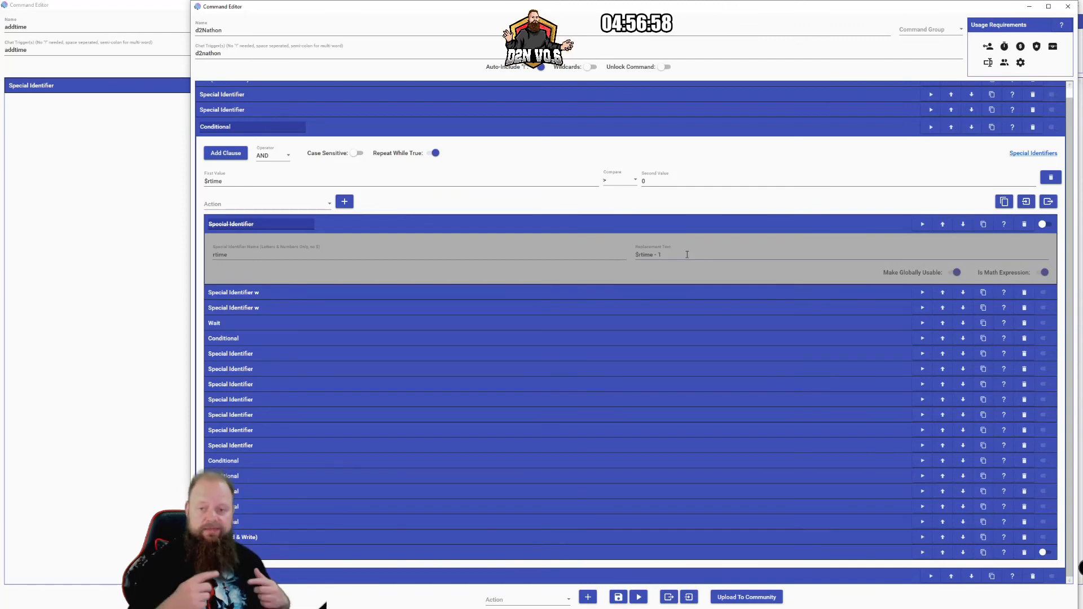
pyautogui.click(653, 226)
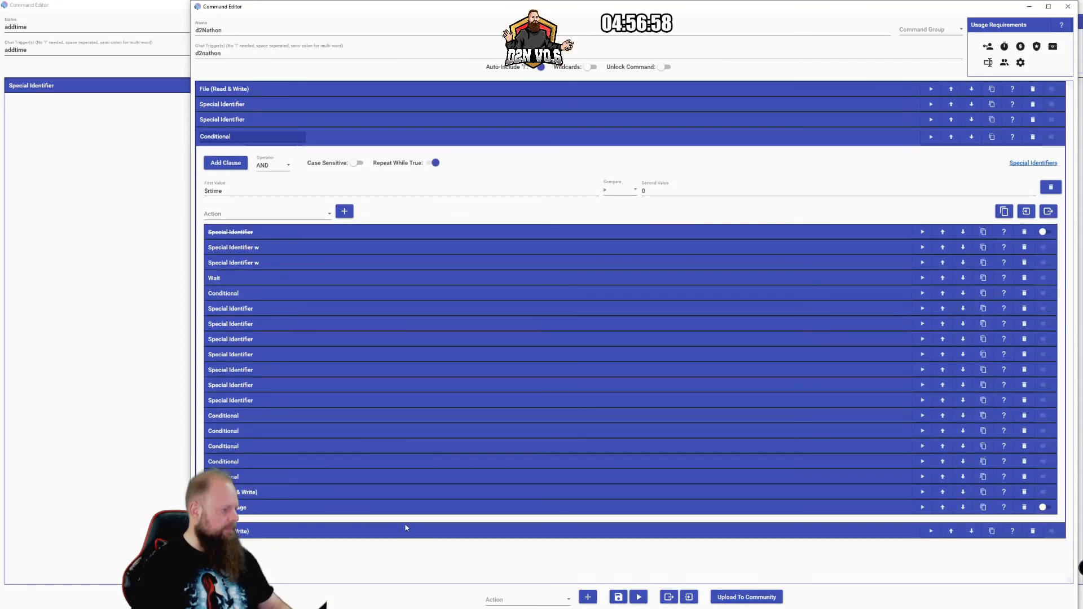
pyautogui.click(356, 140)
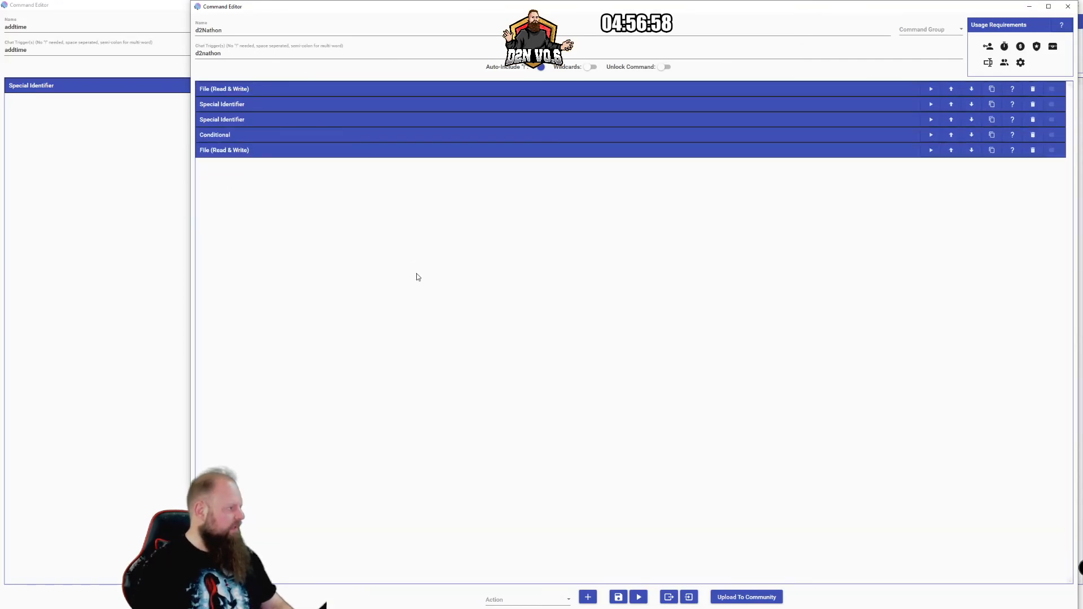
# Examine the rtime Special Identifier in the addtime command, highlighting $arg1text in its replacement text.
pyautogui.click(130, 172)
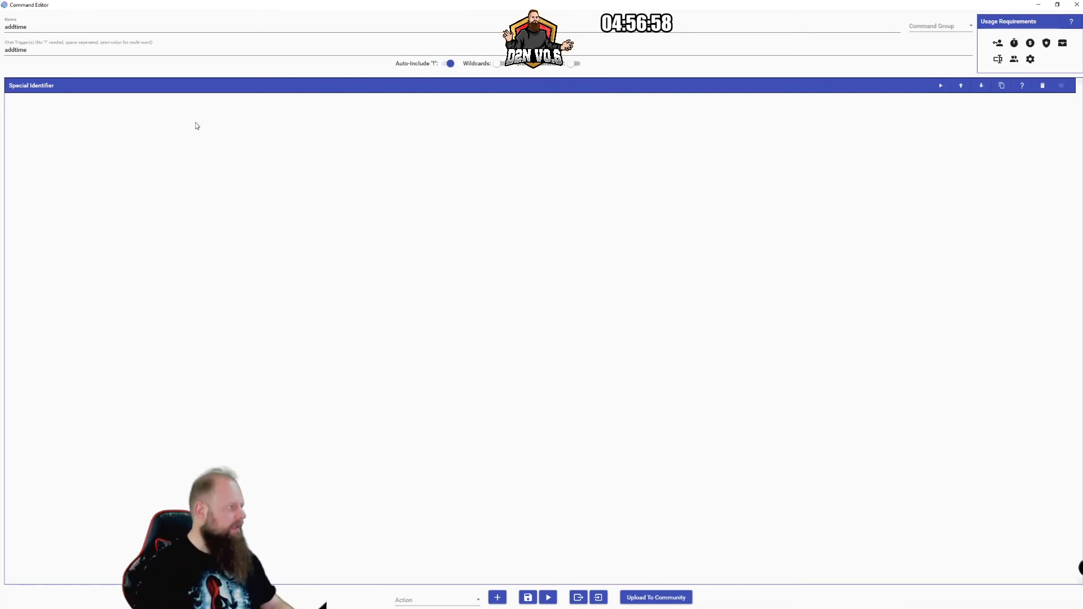
pyautogui.click(159, 85)
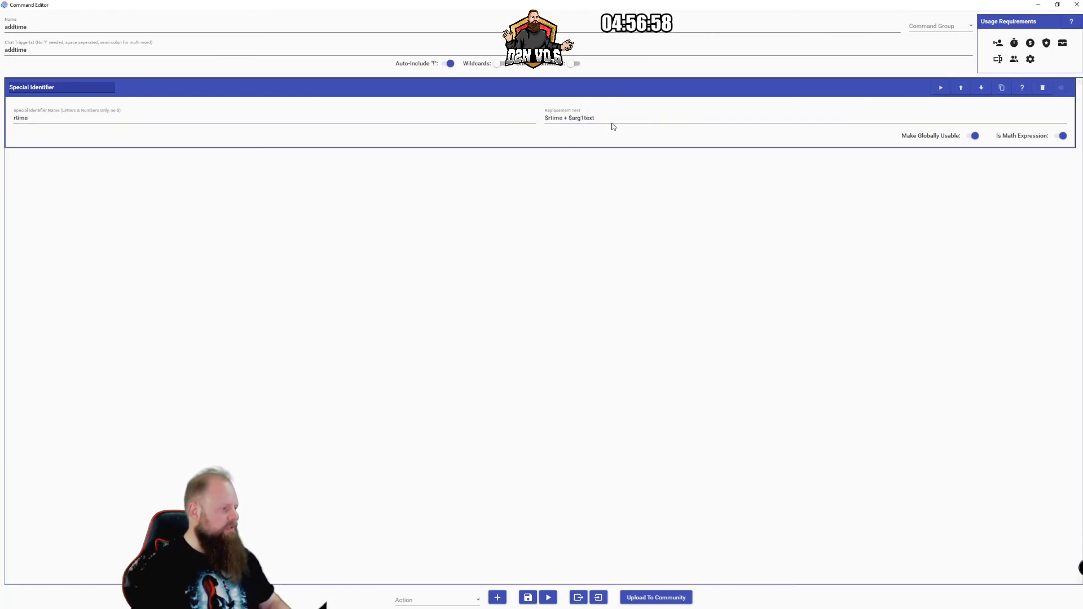
pyautogui.moveTo(568, 118); pyautogui.dragTo(596, 119)
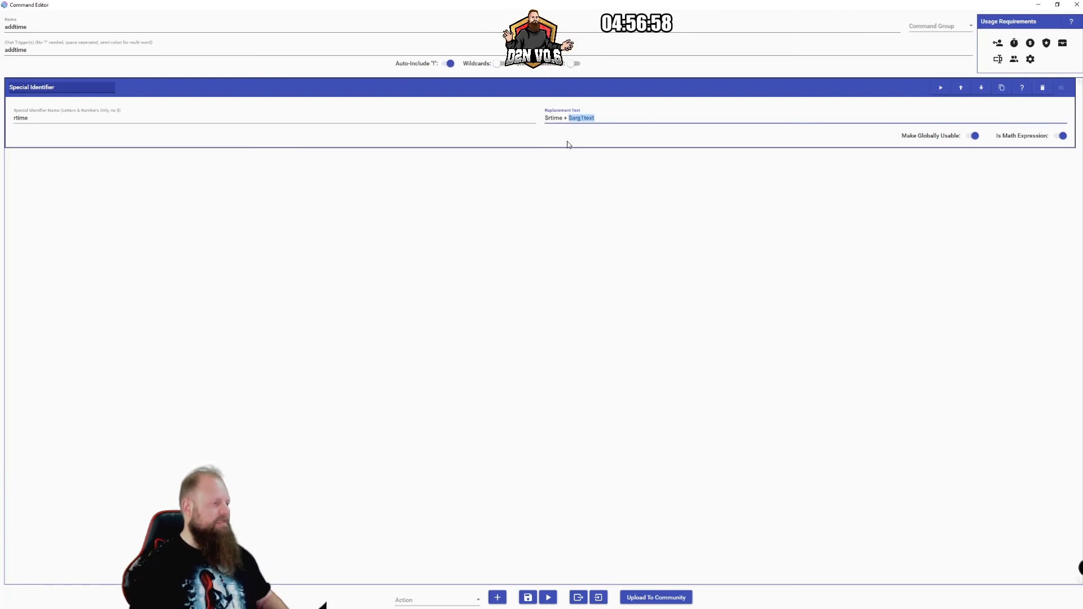
pyautogui.click(591, 142)
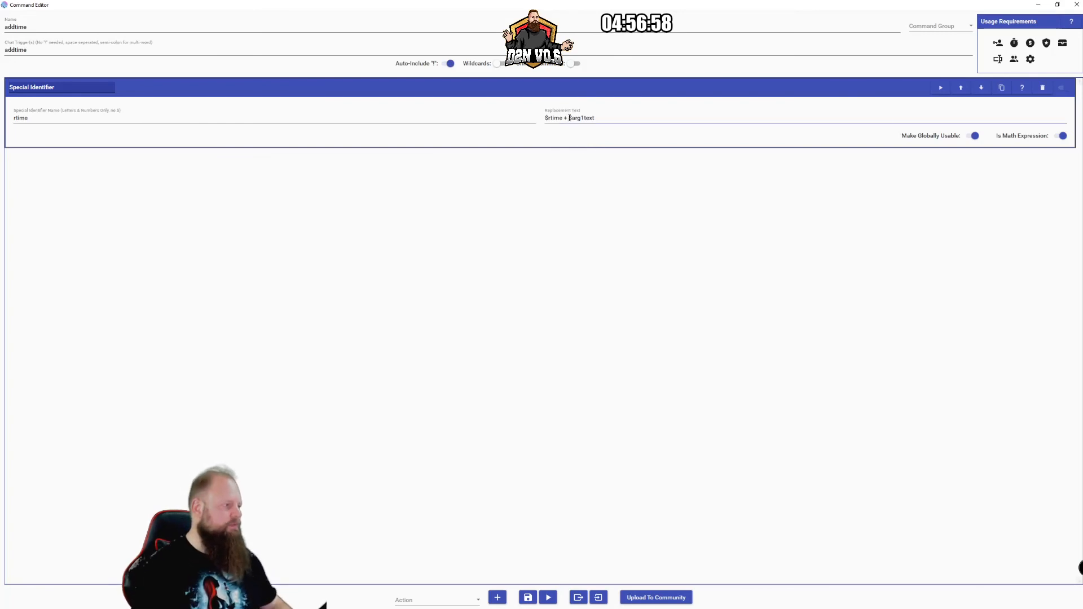
pyautogui.moveTo(569, 118); pyautogui.dragTo(596, 119)
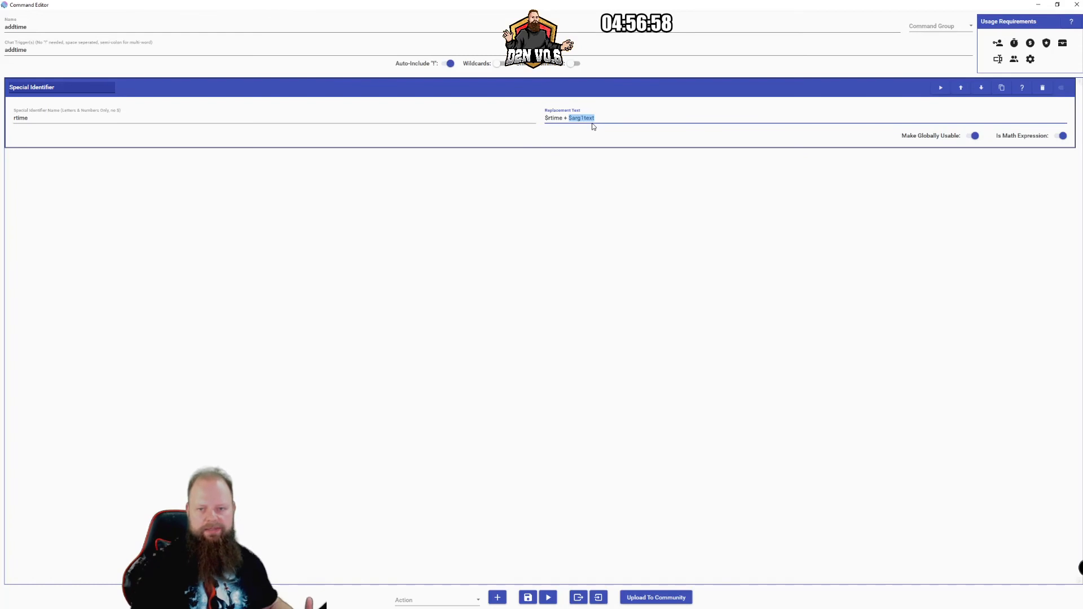